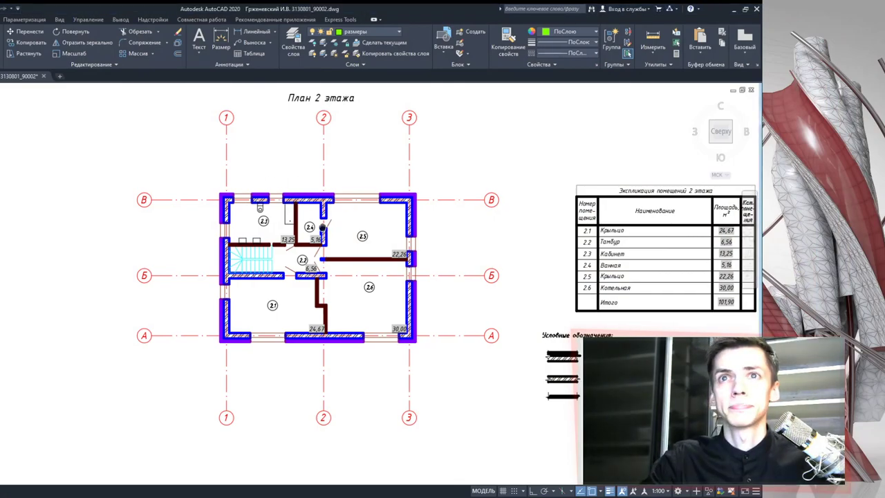
Pan and zoom to examine the second-floor room schedule table and the first-floor plan
{"action": "mouse_move", "coordinate": [447, 213]}
{"action": "middle_mouse_down"}
{"action": "mouse_move", "coordinate": [404, 193]}
{"action": "mouse_move", "coordinate": [383, 228]}
{"action": "middle_mouse_up"}
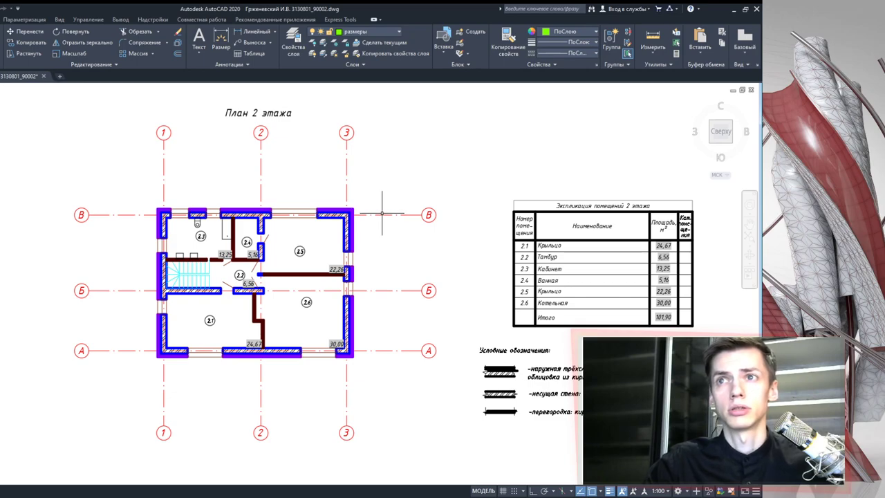
{"action": "scroll", "coordinate": [593, 312], "scroll_direction": "up", "scroll_amount": 4}
{"action": "mouse_move", "coordinate": [593, 312]}
{"action": "middle_mouse_down"}
{"action": "mouse_move", "coordinate": [526, 320]}
{"action": "mouse_move", "coordinate": [401, 308]}
{"action": "middle_mouse_up"}
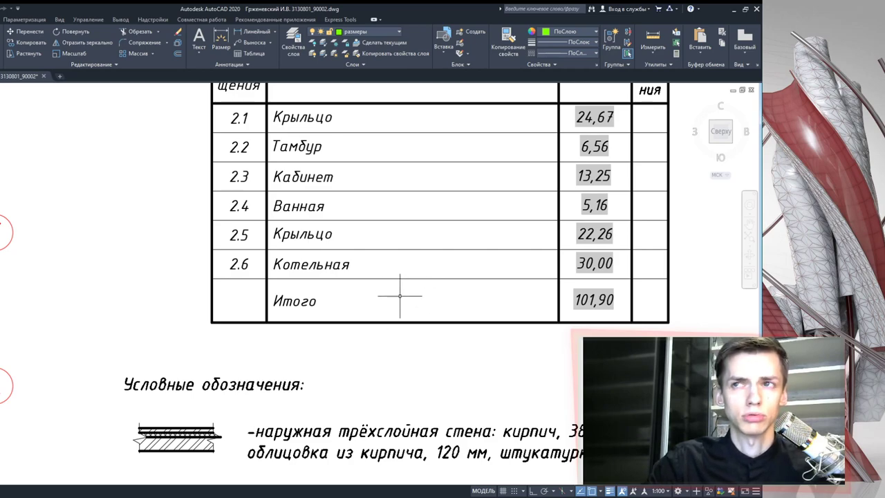
{"action": "scroll", "coordinate": [399, 313], "scroll_direction": "down", "scroll_amount": 4}
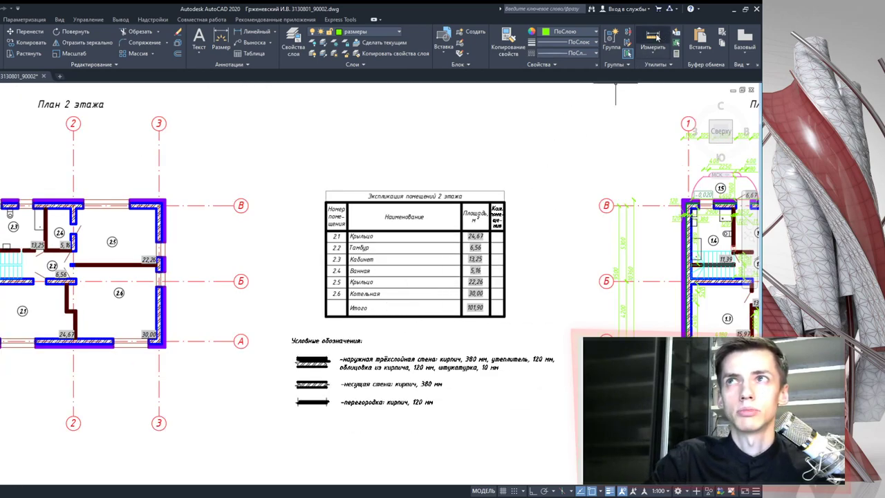
{"action": "scroll", "coordinate": [393, 303], "scroll_direction": "up", "scroll_amount": 2}
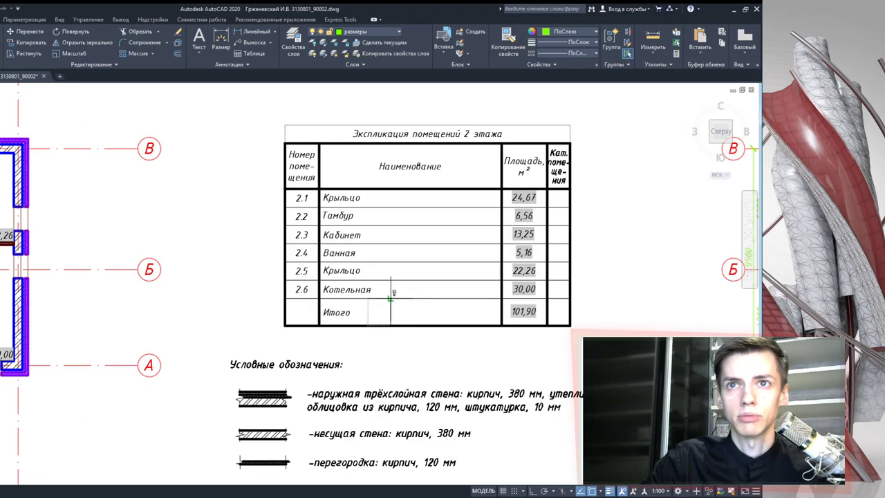
{"action": "scroll", "coordinate": [391, 296], "scroll_direction": "down", "scroll_amount": 5}
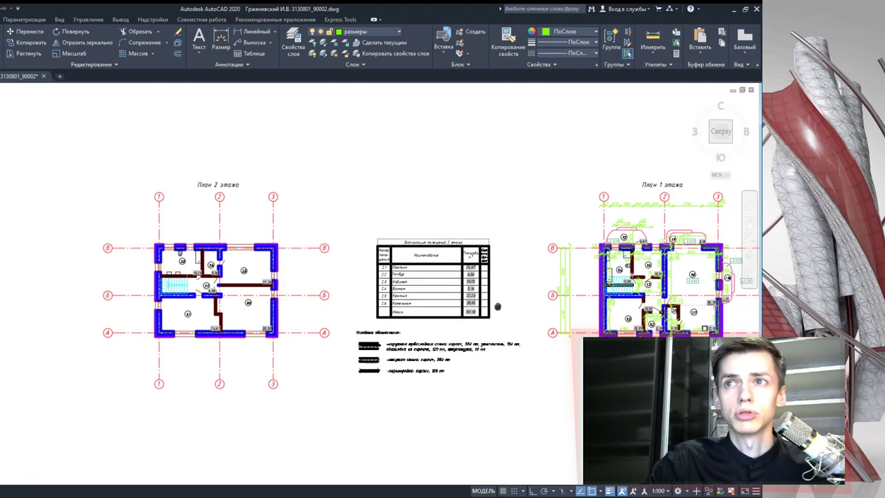
{"action": "scroll", "coordinate": [496, 326], "scroll_direction": "up", "scroll_amount": 6}
{"action": "scroll", "coordinate": [477, 339], "scroll_direction": "up", "scroll_amount": 2}
{"action": "scroll", "coordinate": [477, 332], "scroll_direction": "down", "scroll_amount": 2}
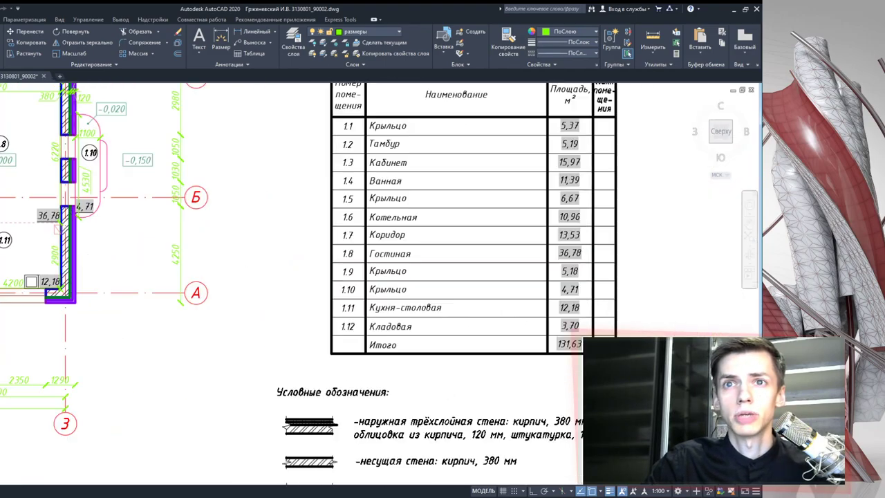
{"action": "scroll", "coordinate": [346, 373], "scroll_direction": "down", "scroll_amount": 2}
{"action": "middle_click_drag", "start_coordinate": [346, 373], "coordinate": [579, 324]}
{"action": "scroll", "coordinate": [311, 278], "scroll_direction": "up", "scroll_amount": 2}
{"action": "scroll", "coordinate": [247, 309], "scroll_direction": "up", "scroll_amount": 3}
{"action": "scroll", "coordinate": [231, 293], "scroll_direction": "down", "scroll_amount": 4}
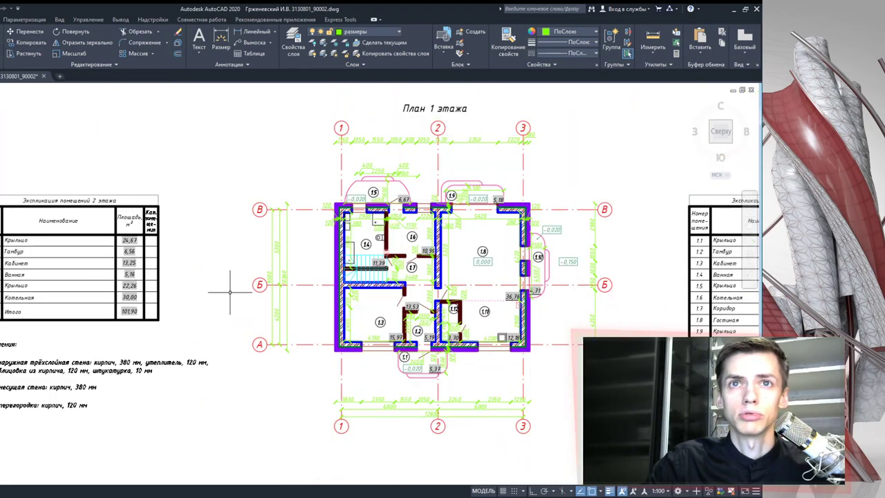
{"action": "scroll", "coordinate": [108, 302], "scroll_direction": "up", "scroll_amount": 2}
{"action": "middle_click_drag", "start_coordinate": [108, 302], "coordinate": [284, 315]}
{"action": "scroll", "coordinate": [304, 318], "scroll_direction": "up", "scroll_amount": 4}
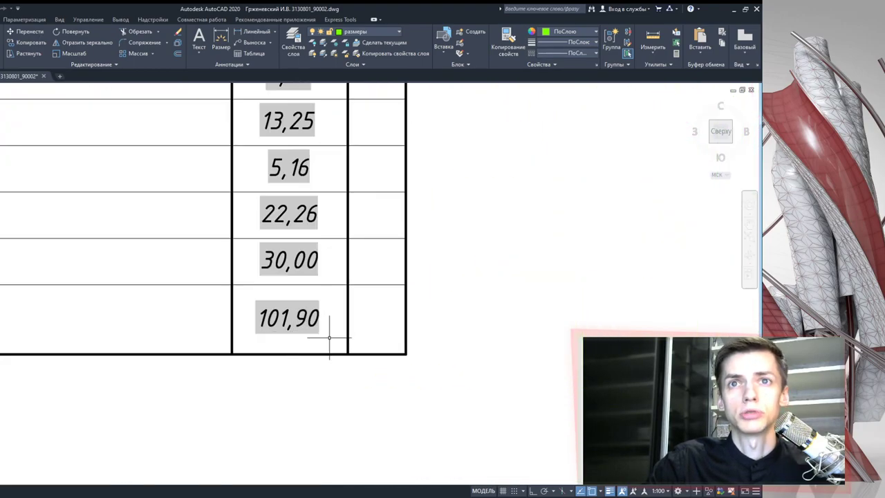
{"action": "scroll", "coordinate": [338, 318], "scroll_direction": "down", "scroll_amount": 3}
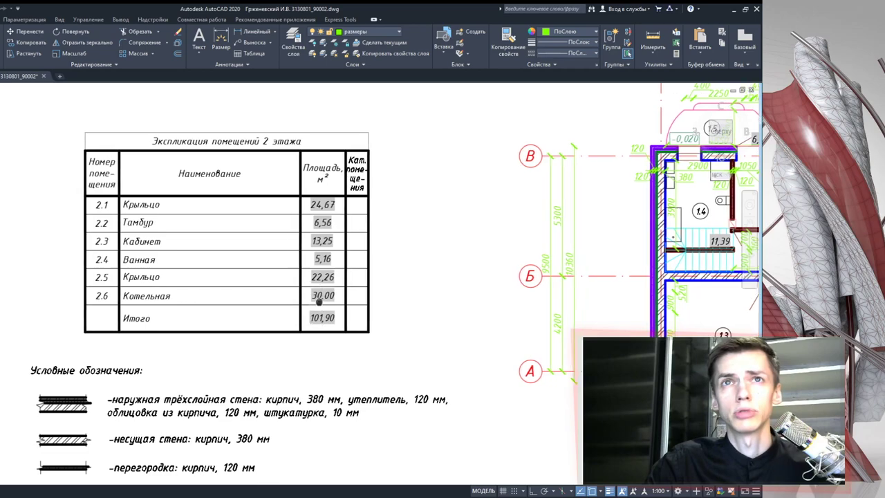
{"action": "scroll", "coordinate": [298, 318], "scroll_direction": "down", "scroll_amount": 2}
{"action": "scroll", "coordinate": [274, 324], "scroll_direction": "up", "scroll_amount": 1}
{"action": "scroll", "coordinate": [274, 324], "scroll_direction": "up", "scroll_amount": 3}
{"action": "scroll", "coordinate": [294, 318], "scroll_direction": "up", "scroll_amount": 2}
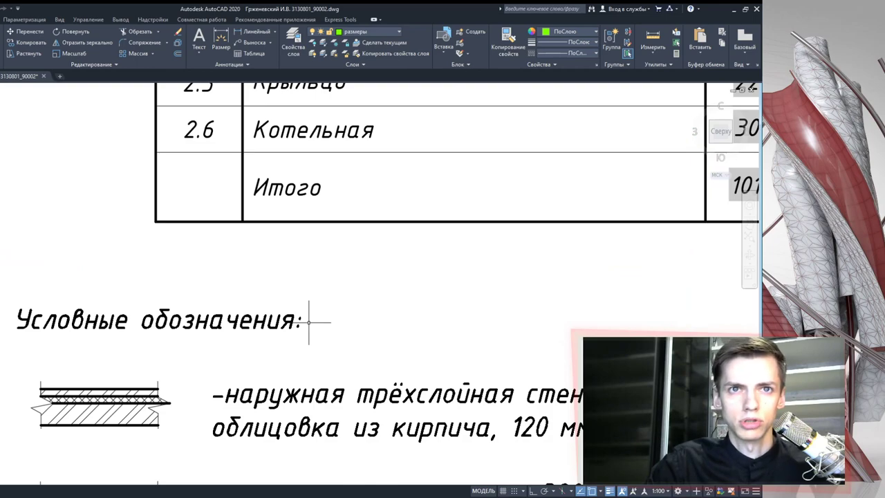
{"action": "scroll", "coordinate": [309, 321], "scroll_direction": "down", "scroll_amount": 2}
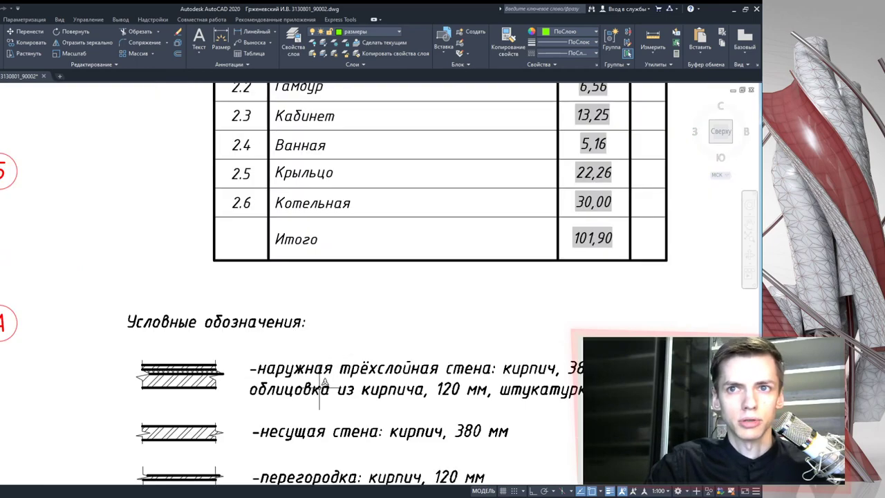
Pan and zoom over the legend, then recentre on the second-floor plan
{"action": "middle_click_drag", "start_coordinate": [324, 384], "coordinate": [326, 276]}
{"action": "scroll", "coordinate": [173, 276], "scroll_direction": "up", "scroll_amount": 2}
{"action": "scroll", "coordinate": [176, 275], "scroll_direction": "up", "scroll_amount": 4}
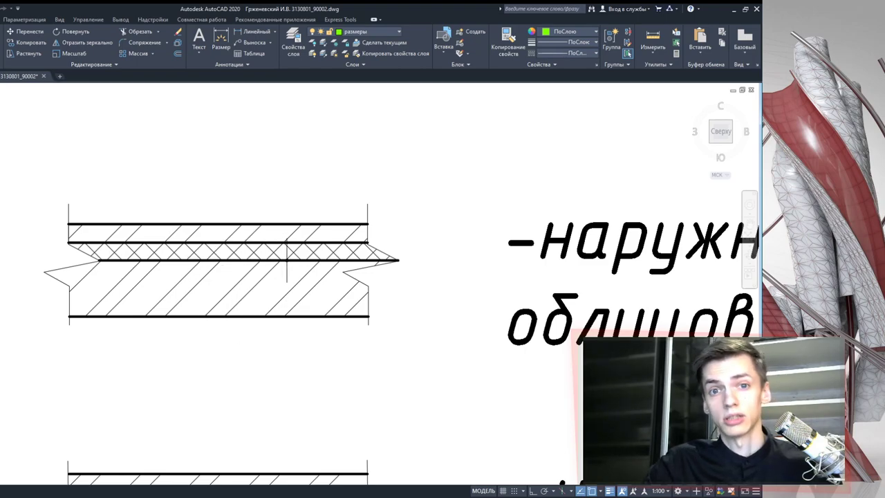
{"action": "scroll", "coordinate": [237, 274], "scroll_direction": "down", "scroll_amount": 5}
{"action": "scroll", "coordinate": [263, 281], "scroll_direction": "down", "scroll_amount": 1}
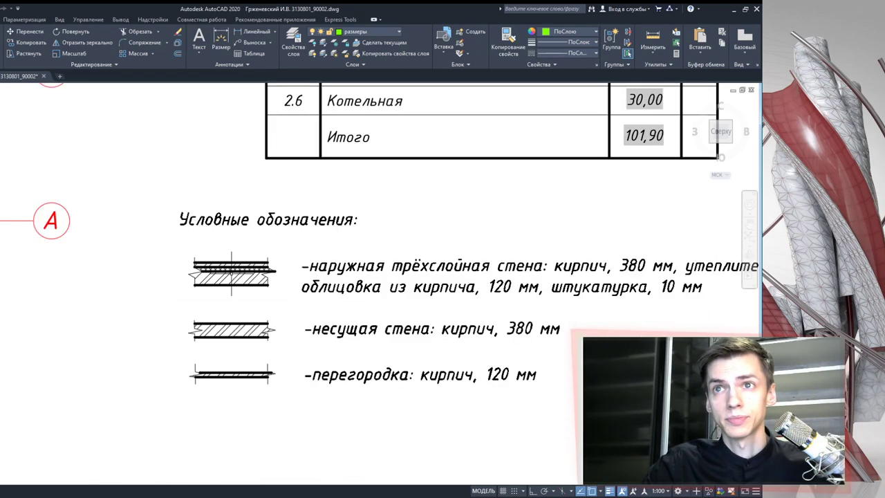
{"action": "scroll", "coordinate": [284, 287], "scroll_direction": "down", "scroll_amount": 1}
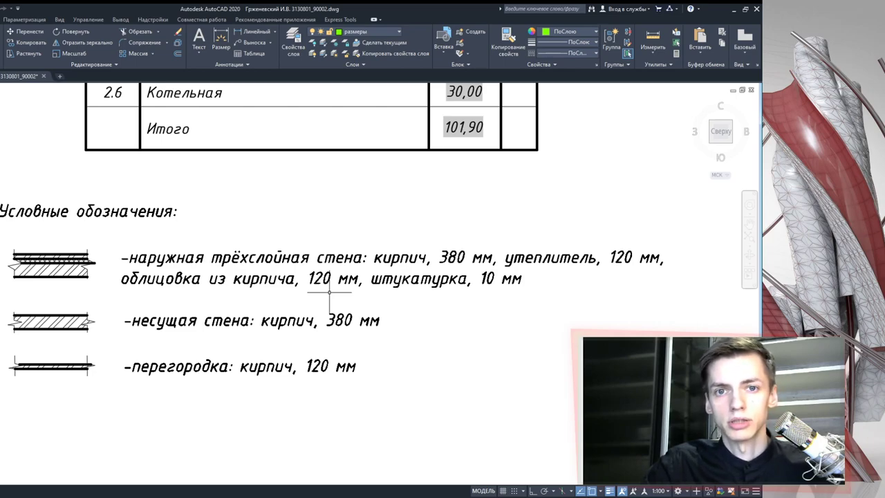
{"action": "middle_click_drag", "start_coordinate": [177, 383], "coordinate": [281, 284]}
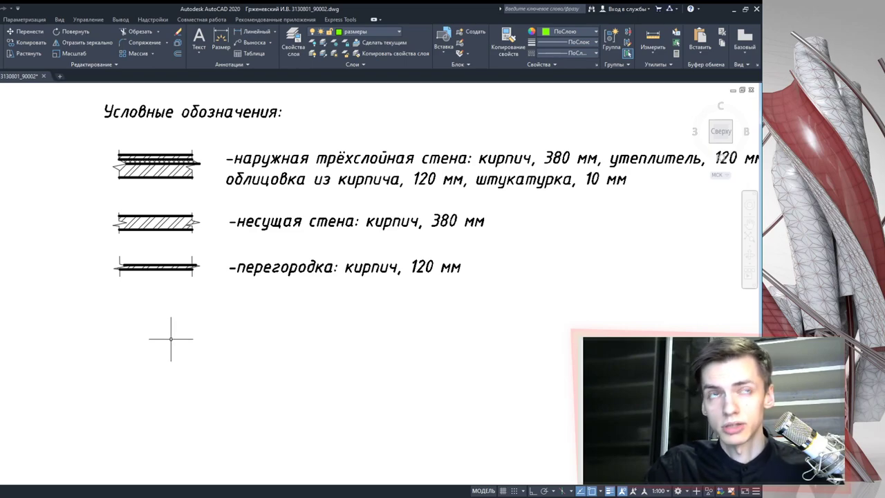
{"action": "scroll", "coordinate": [170, 339], "scroll_direction": "down", "scroll_amount": 5}
{"action": "middle_click_drag", "start_coordinate": [170, 339], "coordinate": [287, 353]}
{"action": "scroll", "coordinate": [197, 334], "scroll_direction": "up", "scroll_amount": 5}
{"action": "scroll", "coordinate": [197, 334], "scroll_direction": "up", "scroll_amount": 3}
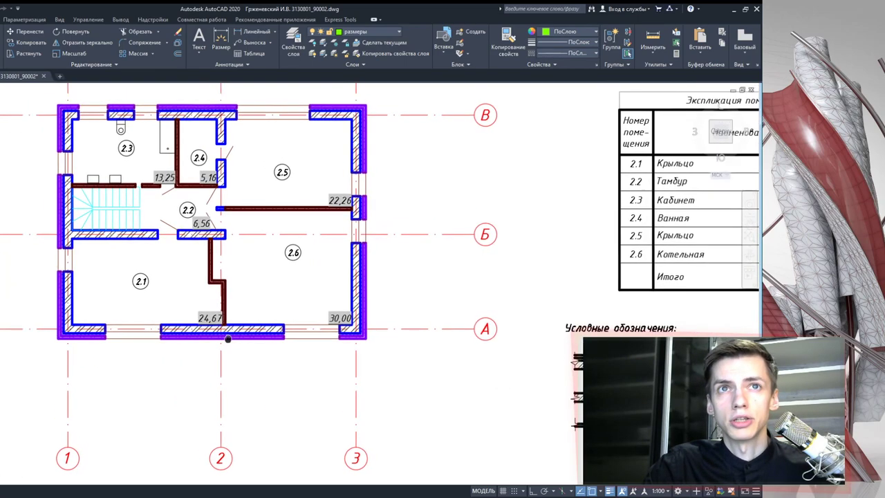
{"action": "scroll", "coordinate": [231, 327], "scroll_direction": "down", "scroll_amount": 3}
{"action": "scroll", "coordinate": [272, 302], "scroll_direction": "down", "scroll_amount": 2}
{"action": "middle_click_drag", "start_coordinate": [272, 303], "coordinate": [275, 325]}
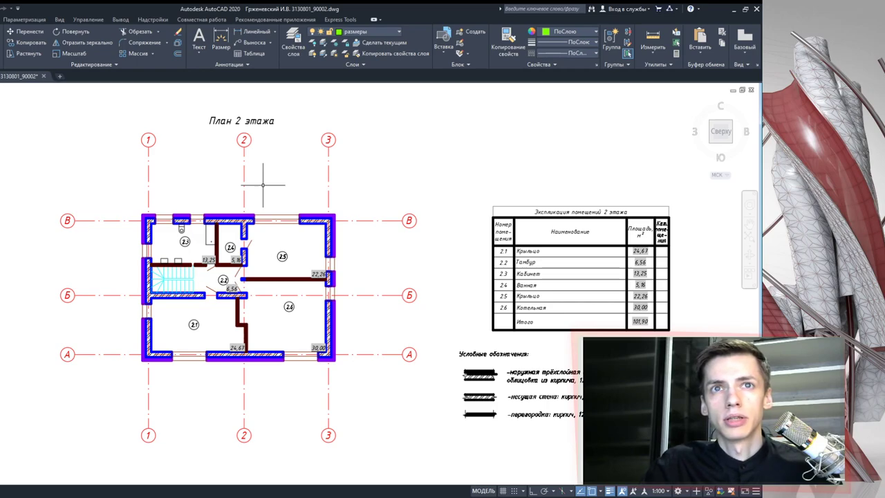
{"action": "middle_click_drag", "start_coordinate": [166, 289], "coordinate": [218, 284]}
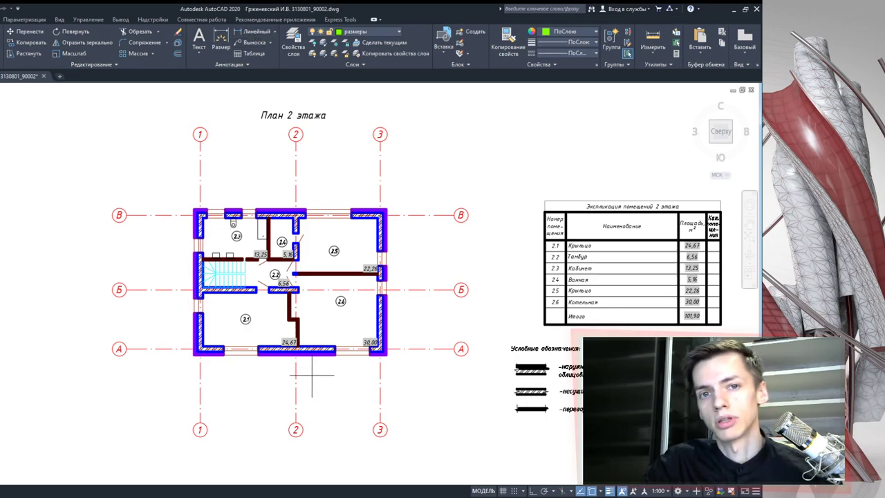
Add a 4200 vertical dimension between axes А and Б, placed left of the plan
{"action": "left_click", "coordinate": [138, 349]}
{"action": "left_click", "coordinate": [143, 215]}
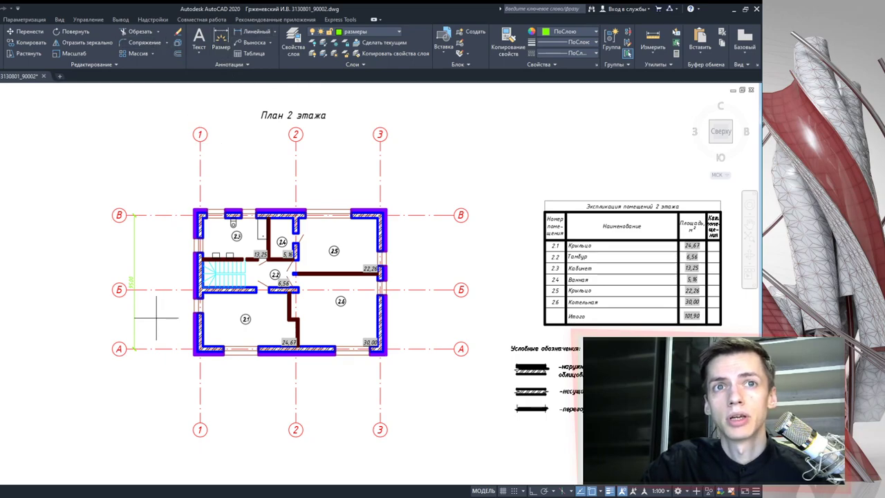
{"action": "left_click", "coordinate": [149, 290]}
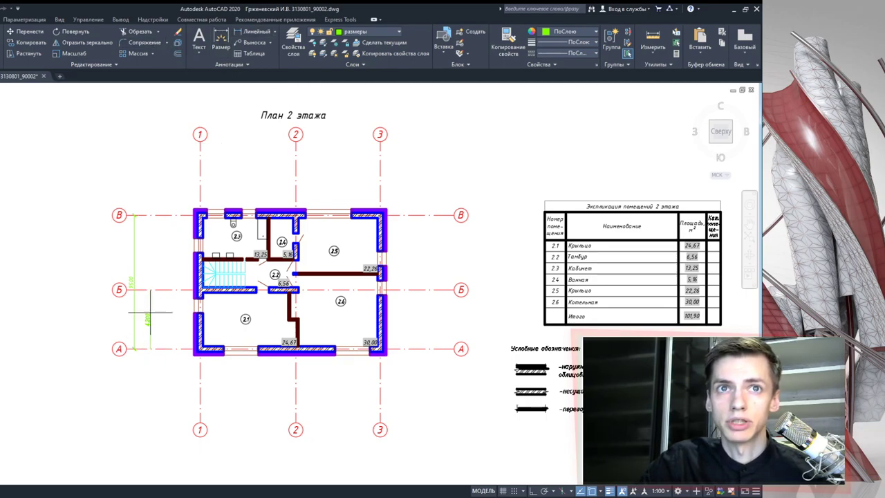
Continue the left axis dimension chain from axis Б up to axis В
{"action": "left_click", "coordinate": [2, 21]}
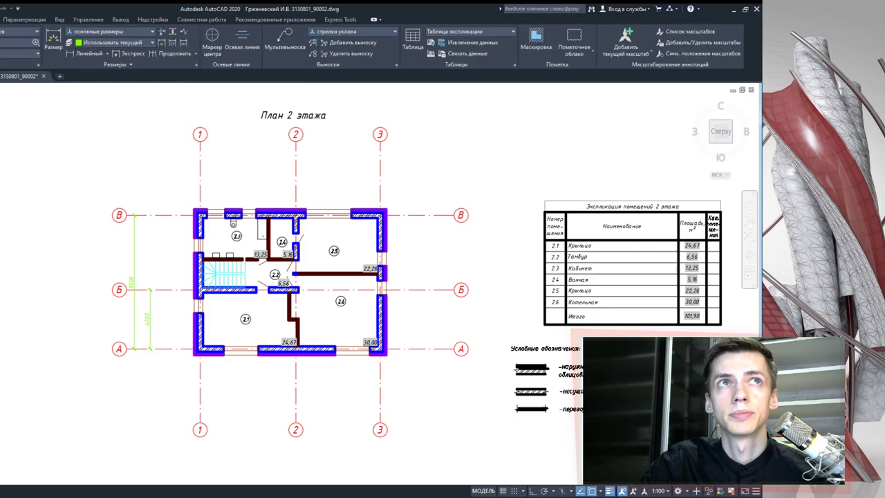
{"action": "left_click", "coordinate": [164, 54]}
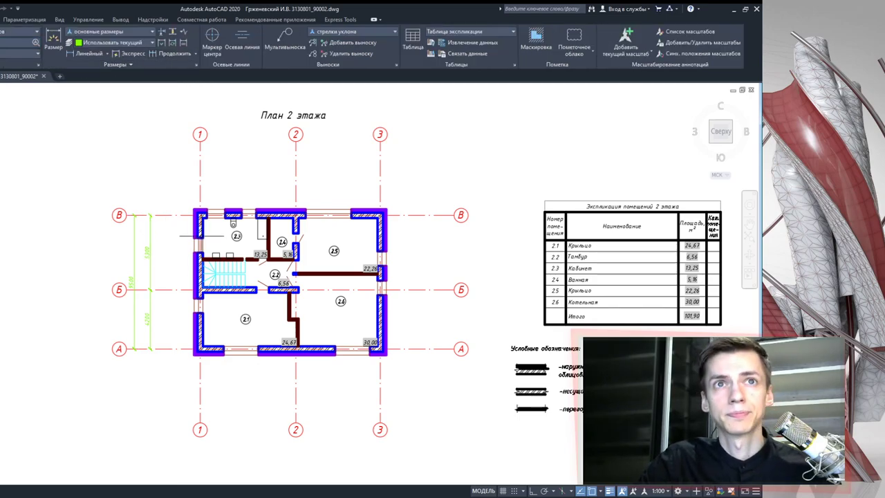
{"action": "left_click", "coordinate": [201, 215]}
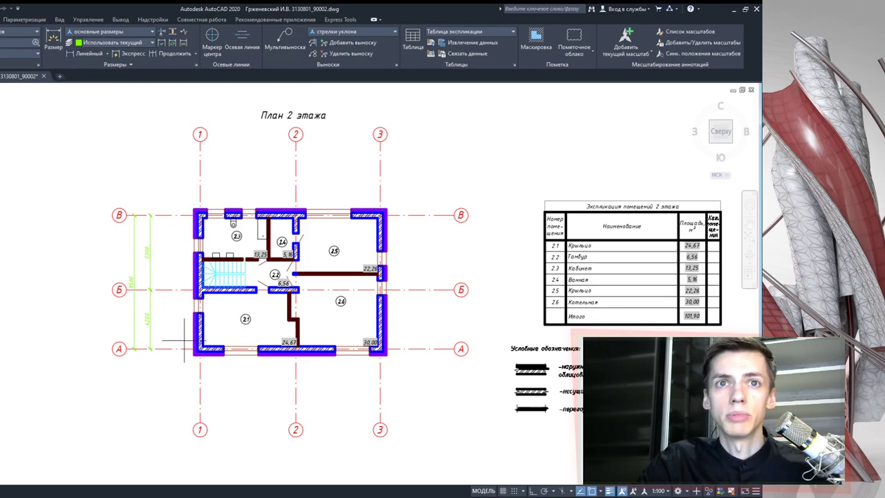
Chain left-wall dimensions 2980, 1050, 3240, 1050 and 2040 beside the plan, then zoom out
{"action": "scroll", "coordinate": [194, 354], "scroll_direction": "up", "scroll_amount": 5}
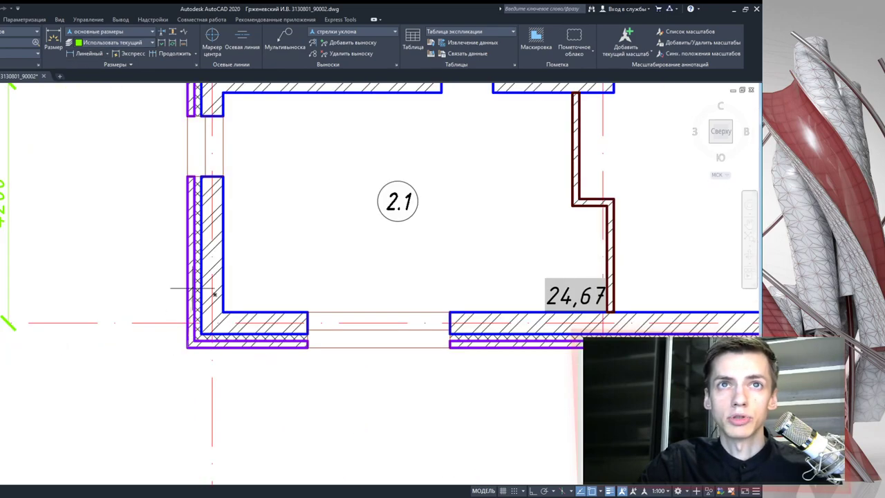
{"action": "left_click", "coordinate": [188, 176]}
{"action": "left_click", "coordinate": [73, 207]}
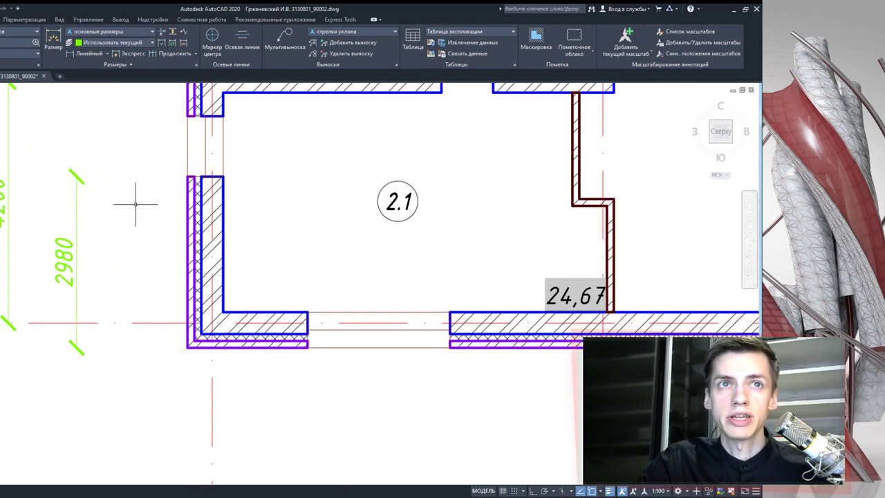
{"action": "middle_click_drag", "start_coordinate": [135, 197], "coordinate": [130, 236]}
{"action": "left_click", "coordinate": [166, 47]}
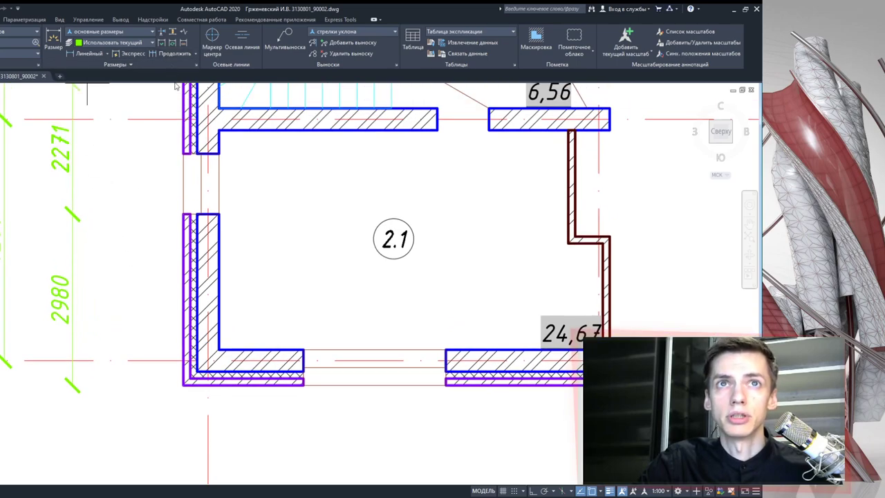
{"action": "left_click", "coordinate": [200, 154]}
{"action": "mouse_move", "coordinate": [187, 182]}
{"action": "middle_mouse_down"}
{"action": "mouse_move", "coordinate": [175, 256]}
{"action": "mouse_move", "coordinate": [177, 346]}
{"action": "mouse_move", "coordinate": [187, 362]}
{"action": "middle_mouse_up"}
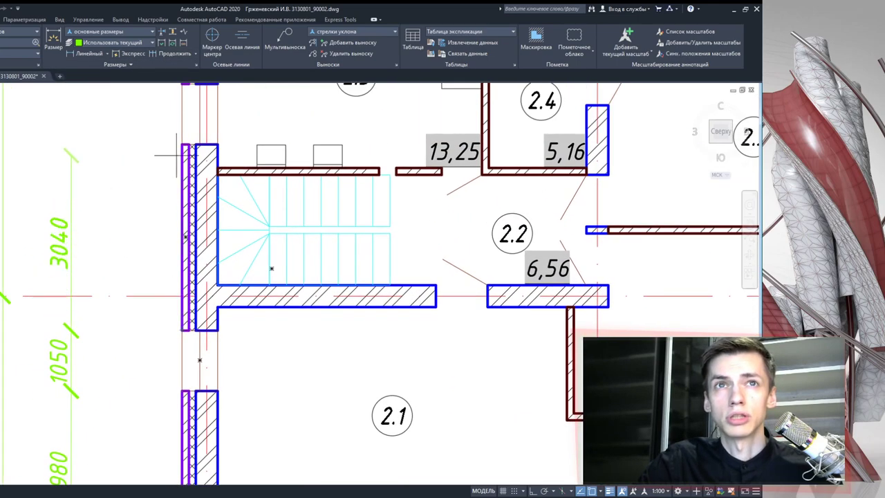
{"action": "middle_click_drag", "start_coordinate": [179, 165], "coordinate": [201, 299]}
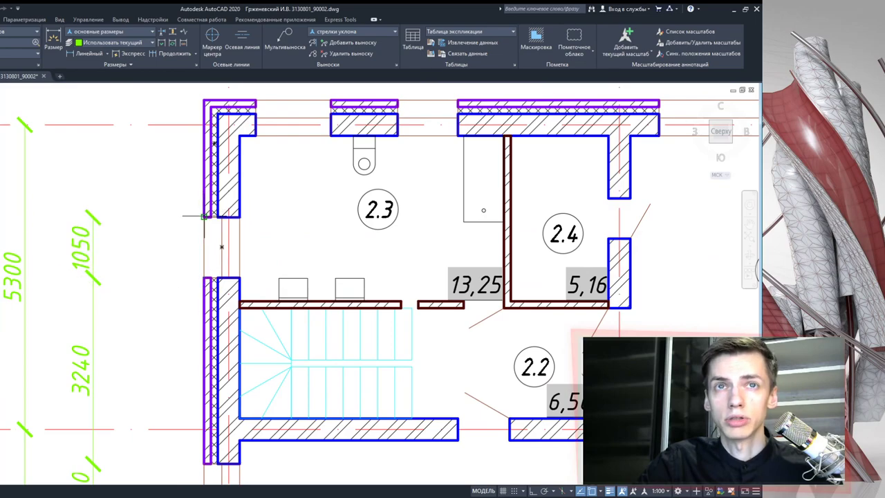
{"action": "left_click", "coordinate": [209, 217]}
{"action": "middle_click_drag", "start_coordinate": [206, 100], "coordinate": [207, 173]}
{"action": "key", "text": "Escape"}
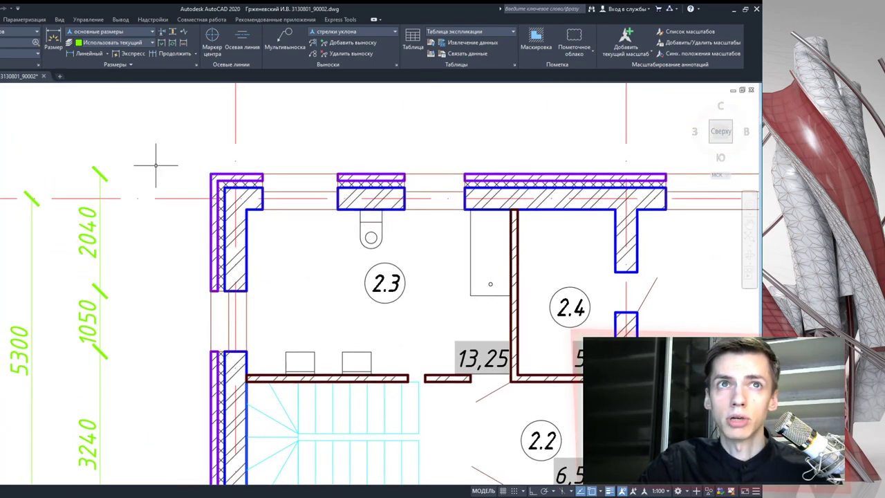
{"action": "scroll", "coordinate": [188, 185], "scroll_direction": "down", "scroll_amount": 2}
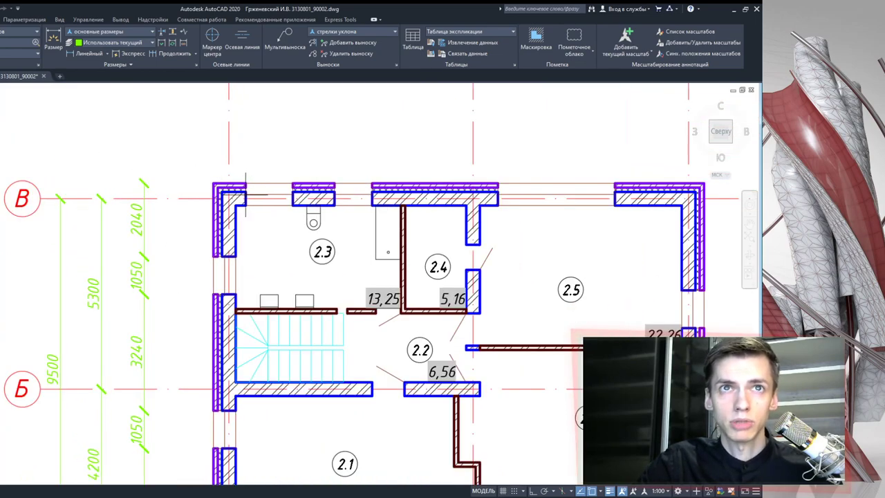
{"action": "scroll", "coordinate": [180, 117], "scroll_direction": "down", "scroll_amount": 4}
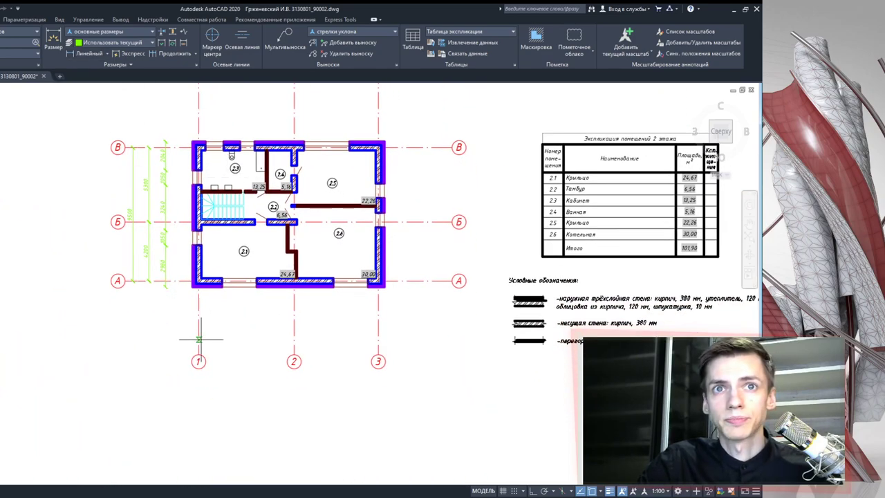
Dimension the bottom axes: 12800 overall, then 6800 and 6000 between axes 1, 2 and 3
{"action": "left_click", "coordinate": [199, 339]}
{"action": "left_click", "coordinate": [378, 345]}
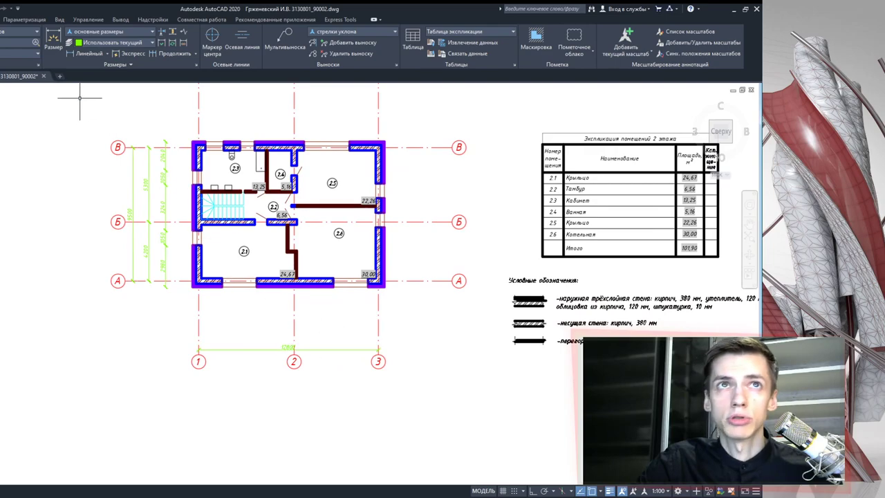
{"action": "left_click", "coordinate": [80, 53]}
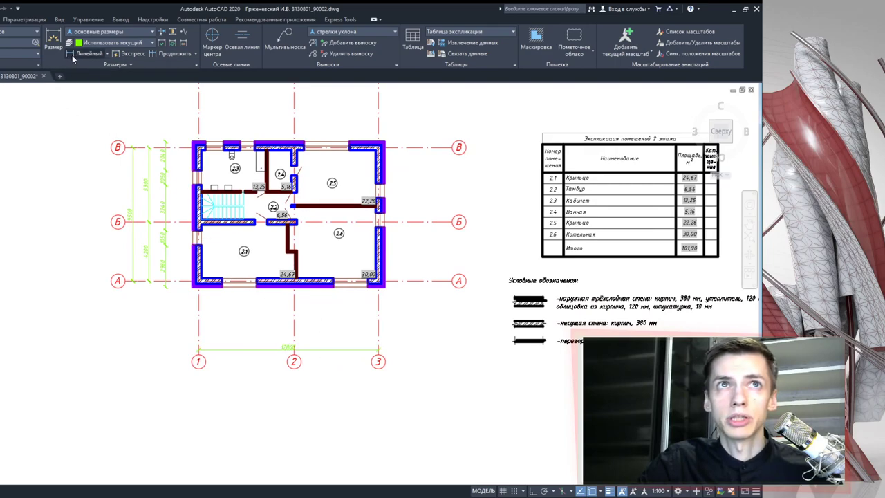
{"action": "left_click", "coordinate": [294, 330]}
{"action": "left_click", "coordinate": [171, 54]}
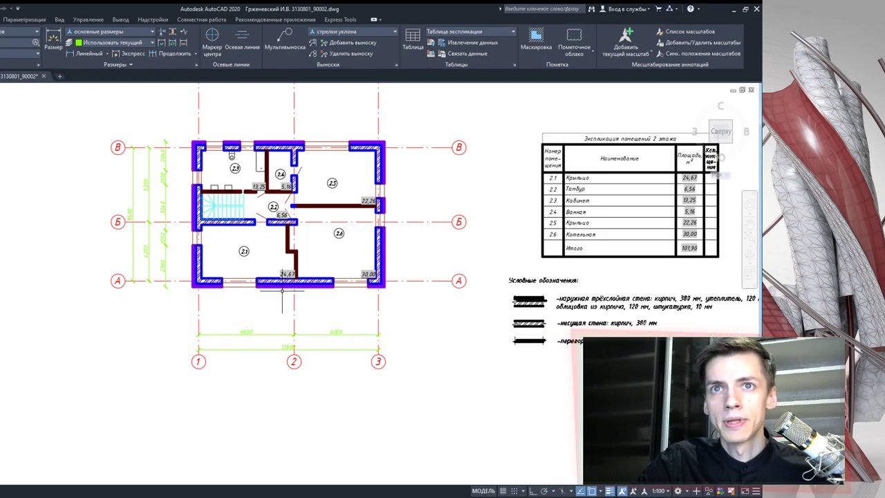
Chain the bottom wall openings as 2090, 2480, 5450, 2480 and 1160
{"action": "scroll", "coordinate": [193, 295], "scroll_direction": "up", "scroll_amount": 4}
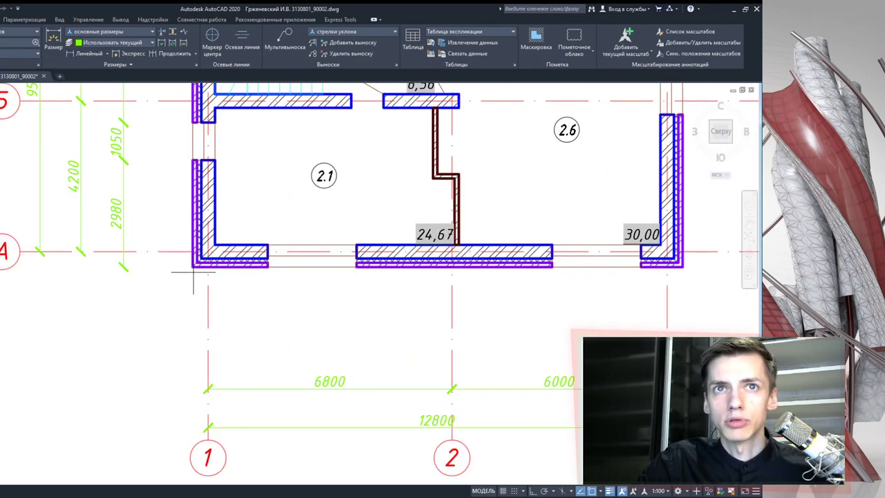
{"action": "left_click", "coordinate": [193, 266]}
{"action": "left_click", "coordinate": [268, 266]}
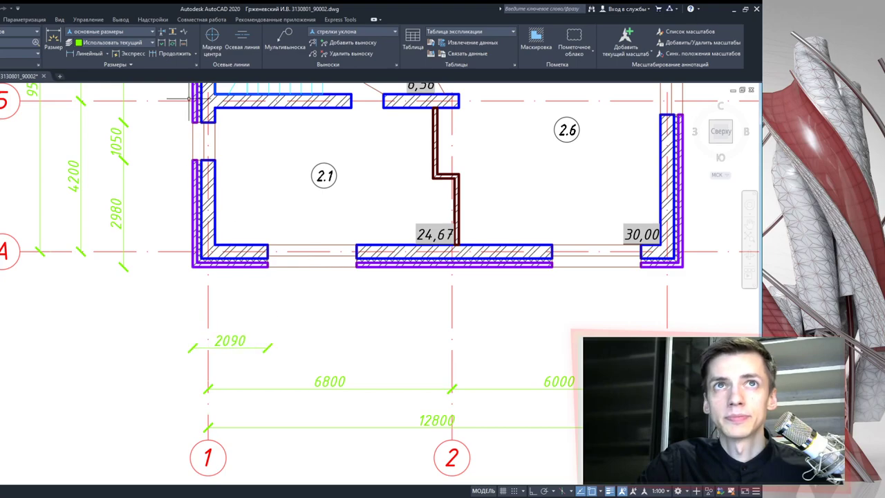
{"action": "left_click", "coordinate": [170, 53]}
{"action": "left_click", "coordinate": [356, 266]}
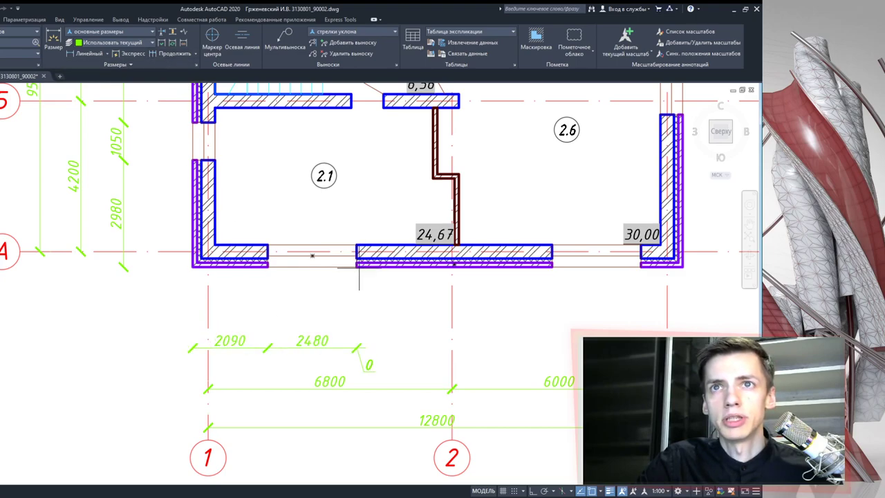
{"action": "left_click", "coordinate": [552, 266]}
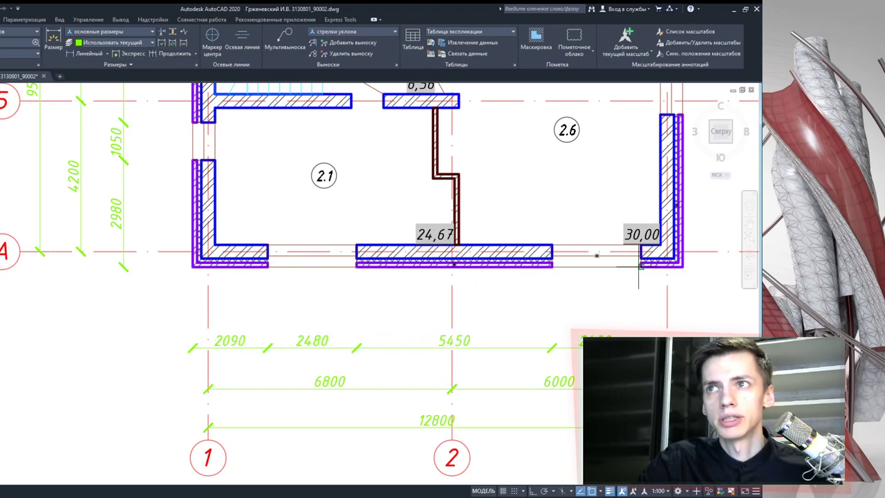
{"action": "left_click", "coordinate": [641, 266]}
{"action": "middle_click_drag", "start_coordinate": [641, 266], "coordinate": [425, 284]}
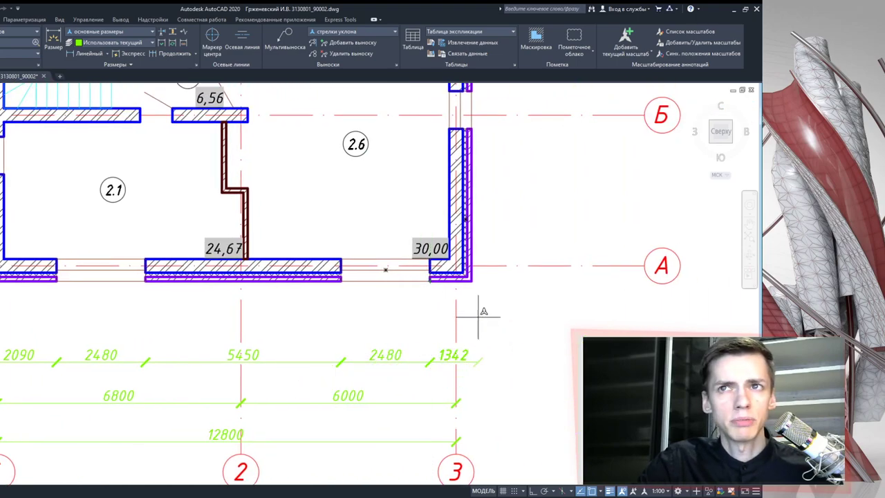
{"action": "left_click", "coordinate": [472, 277]}
{"action": "key", "text": "Escape"}
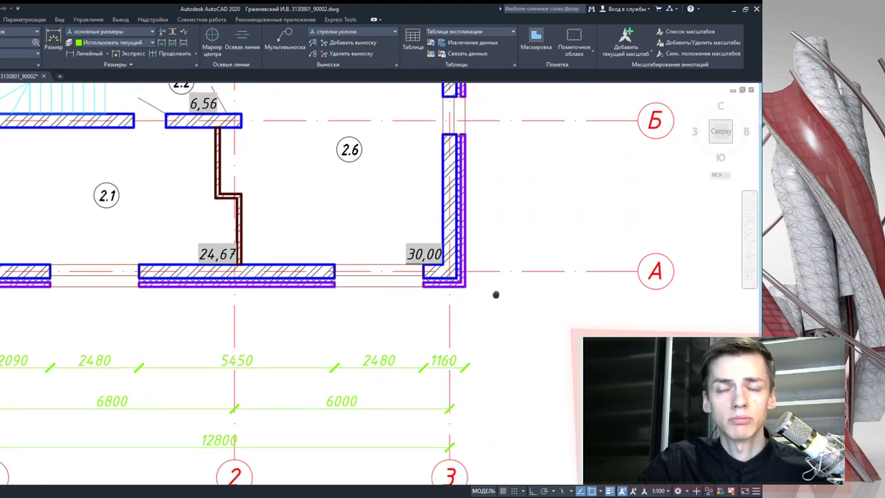
{"action": "scroll", "coordinate": [497, 290], "scroll_direction": "down", "scroll_amount": 3}
{"action": "middle_click_drag", "start_coordinate": [496, 290], "coordinate": [406, 336]}
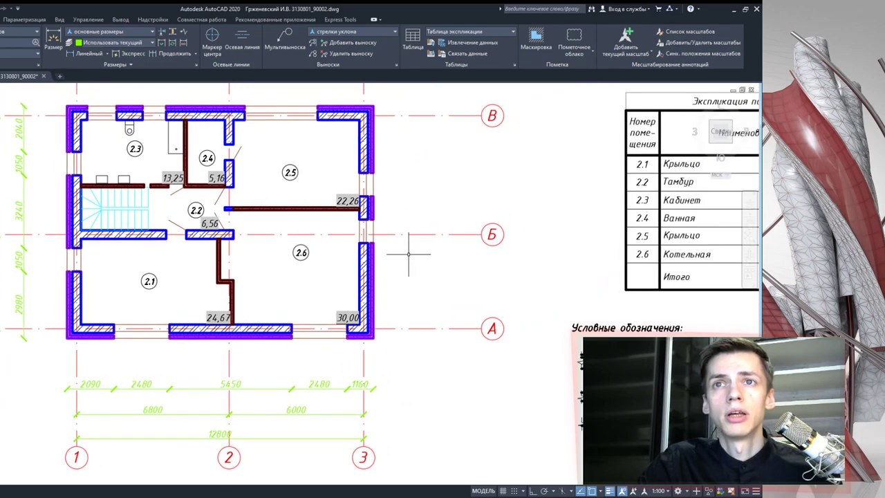
{"action": "scroll", "coordinate": [405, 256], "scroll_direction": "down", "scroll_amount": 2}
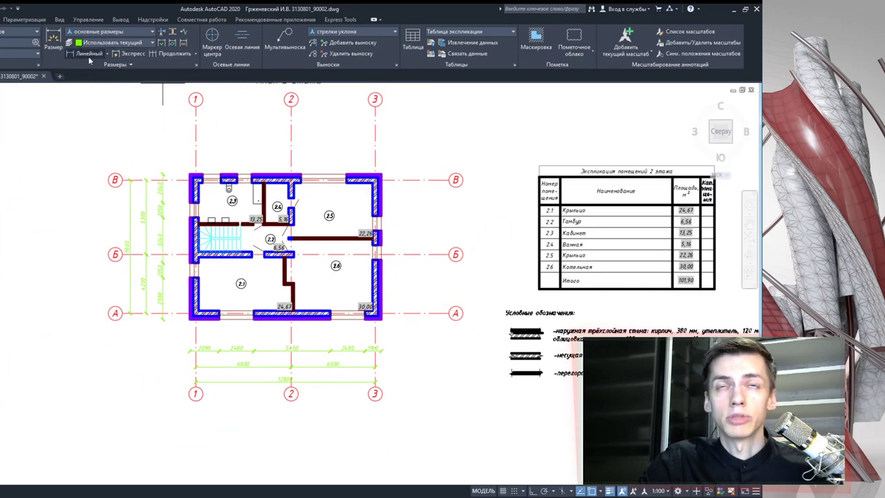
Chain vertical 4250, 1050, 1030, 1050 and 2980 dimensions up the right wall to axis В
{"action": "scroll", "coordinate": [401, 305], "scroll_direction": "up", "scroll_amount": 4}
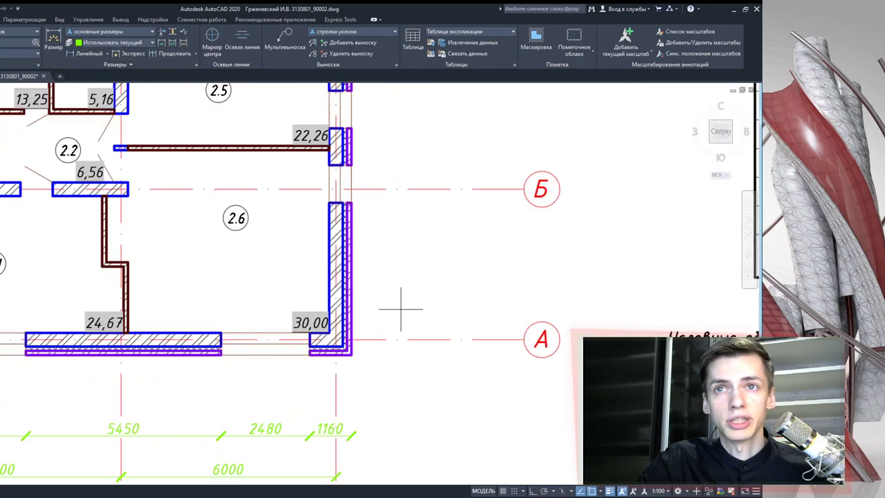
{"action": "left_click", "coordinate": [351, 202]}
{"action": "left_click", "coordinate": [460, 263]}
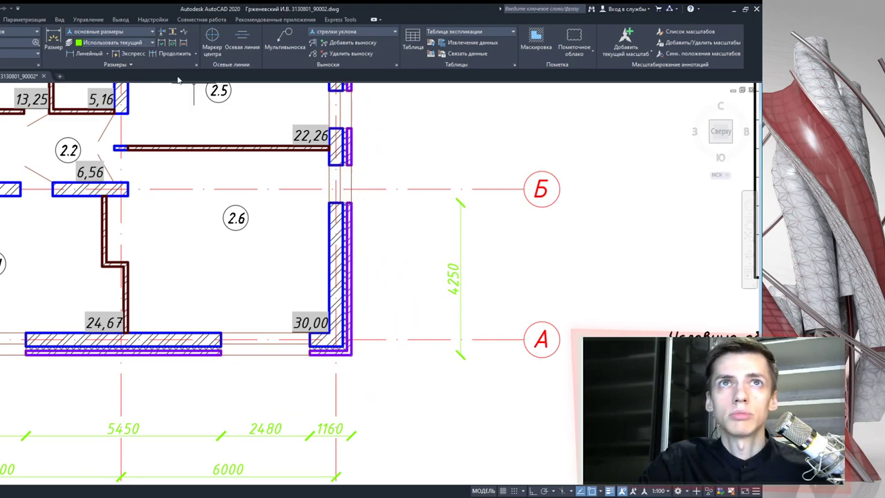
{"action": "left_click", "coordinate": [163, 59]}
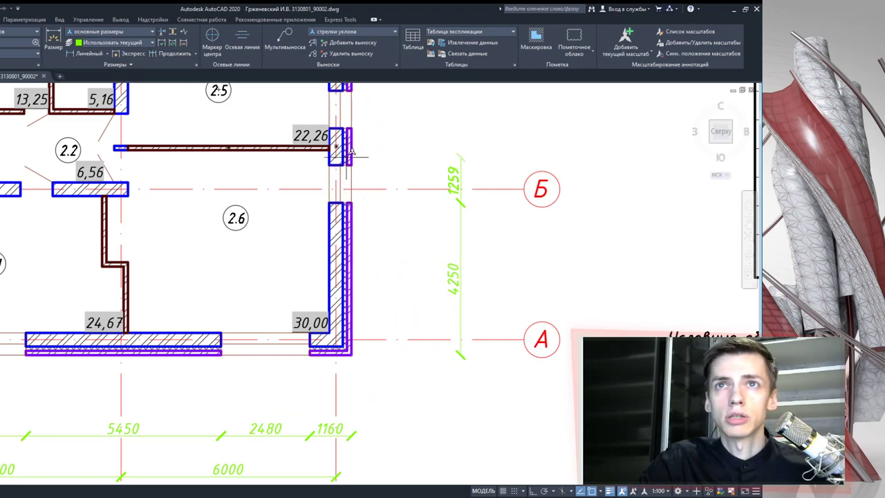
{"action": "left_click", "coordinate": [394, 164]}
{"action": "middle_click_drag", "start_coordinate": [396, 158], "coordinate": [394, 198]}
{"action": "left_click", "coordinate": [354, 188]}
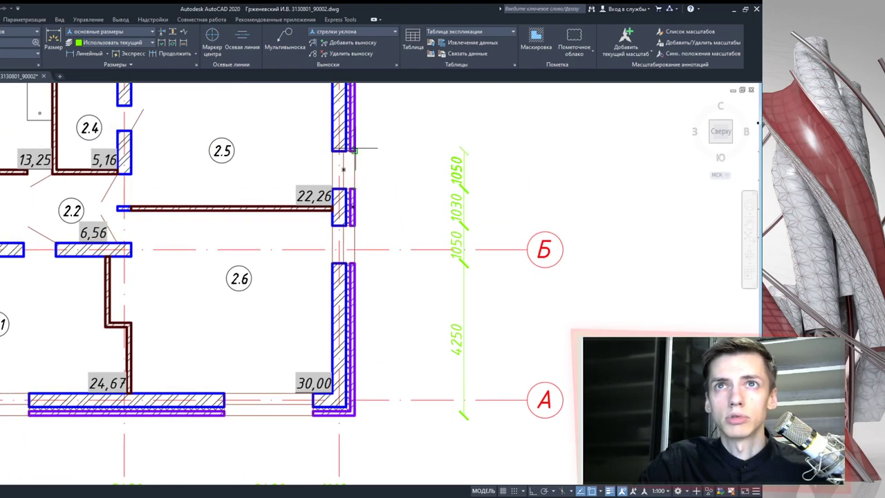
{"action": "left_click", "coordinate": [354, 149]}
{"action": "middle_click_drag", "start_coordinate": [415, 148], "coordinate": [406, 244]}
{"action": "left_click", "coordinate": [346, 140]}
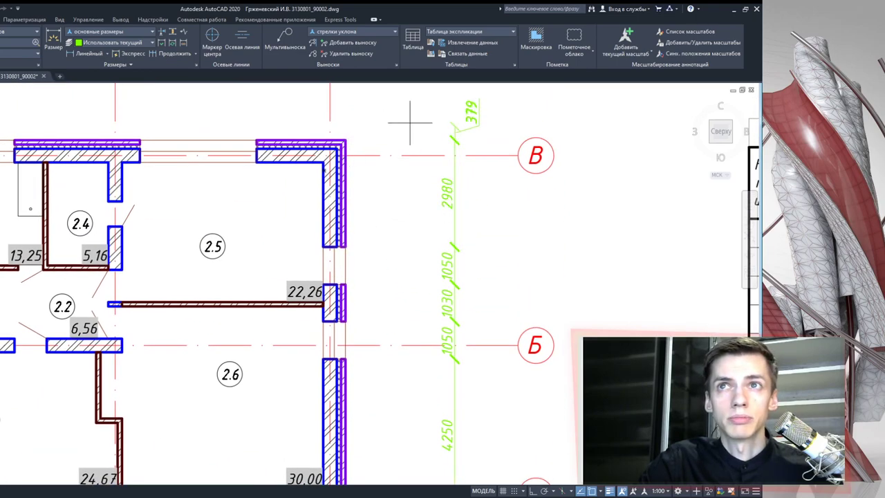
{"action": "key", "text": "Escape"}
{"action": "scroll", "coordinate": [419, 192], "scroll_direction": "down", "scroll_amount": 2}
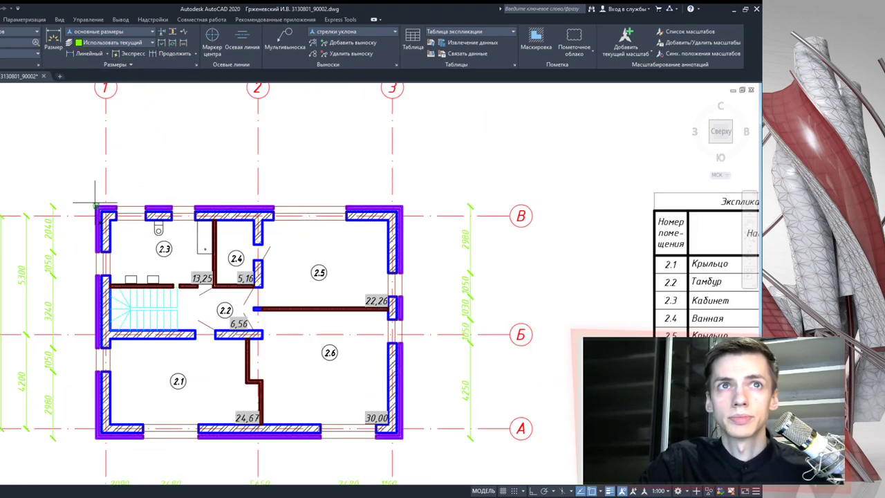
Start the top chain at the top-left corner with 900, 1310, 1160 and 1050 dimensions
{"action": "scroll", "coordinate": [95, 205], "scroll_direction": "up", "scroll_amount": 2}
{"action": "scroll", "coordinate": [111, 209], "scroll_direction": "up", "scroll_amount": 2}
{"action": "left_click", "coordinate": [116, 215]}
{"action": "left_click", "coordinate": [104, 145]}
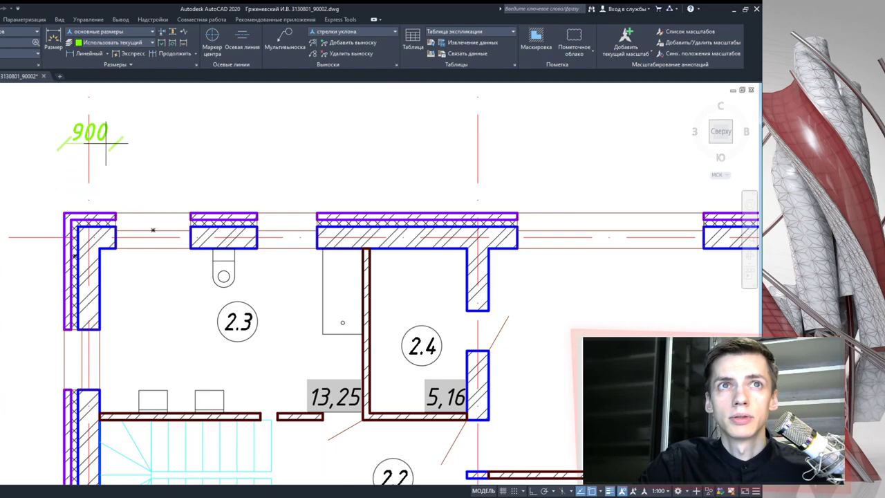
{"action": "left_click", "coordinate": [166, 54]}
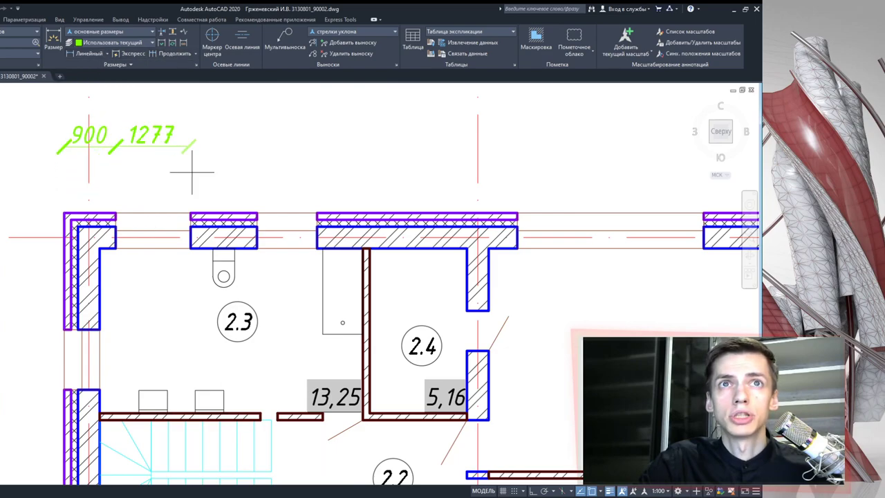
{"action": "left_click", "coordinate": [190, 213]}
{"action": "left_click", "coordinate": [257, 213]}
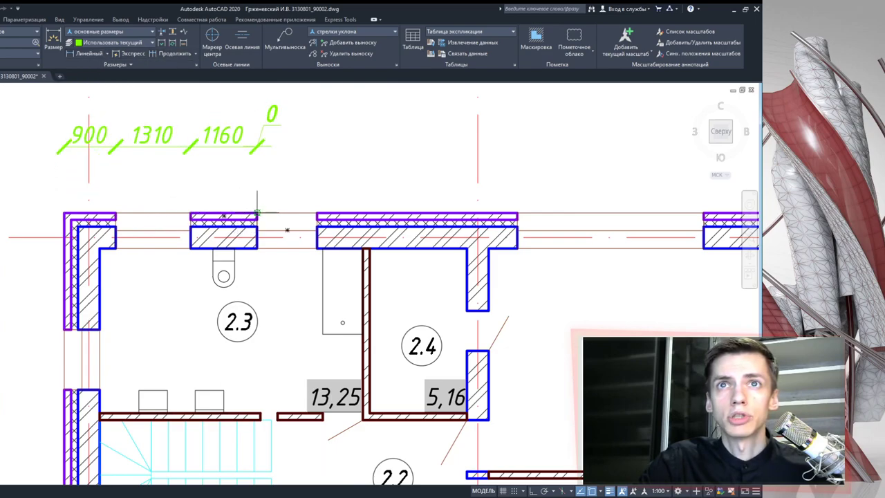
{"action": "left_click", "coordinate": [316, 213]}
Extend the top chain with 3500, 3260 and 2480 to the right corner, then recentre the view
{"action": "left_click", "coordinate": [518, 213]}
{"action": "mouse_move", "coordinate": [519, 228]}
{"action": "middle_mouse_down"}
{"action": "mouse_move", "coordinate": [255, 254]}
{"action": "mouse_move", "coordinate": [244, 236]}
{"action": "middle_mouse_up"}
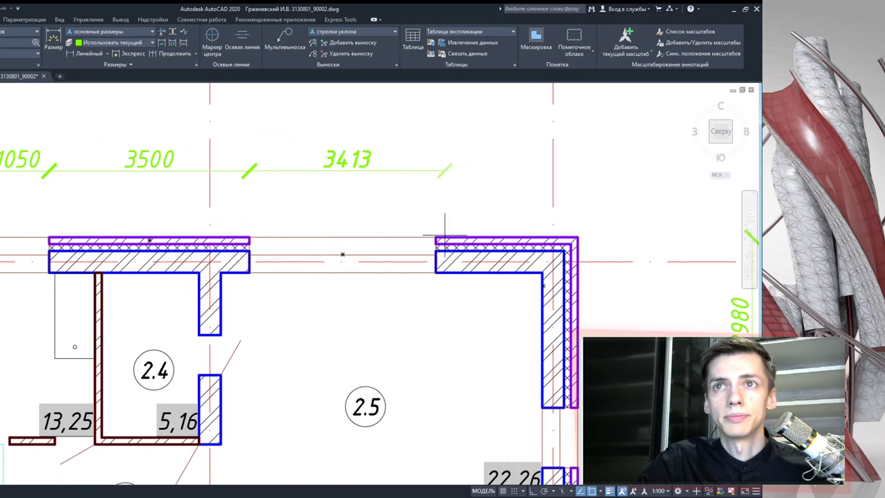
{"action": "left_click", "coordinate": [436, 238]}
{"action": "left_click", "coordinate": [578, 236]}
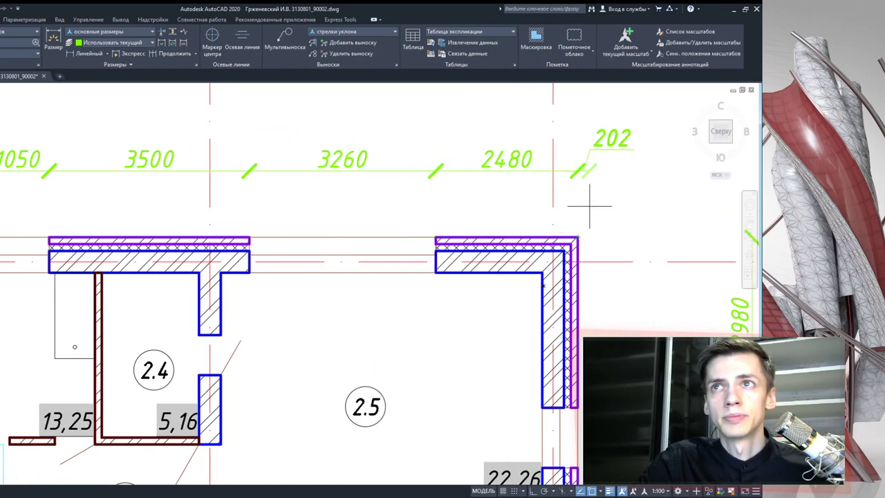
{"action": "scroll", "coordinate": [585, 198], "scroll_direction": "down", "scroll_amount": 2}
{"action": "scroll", "coordinate": [566, 193], "scroll_direction": "down", "scroll_amount": 4}
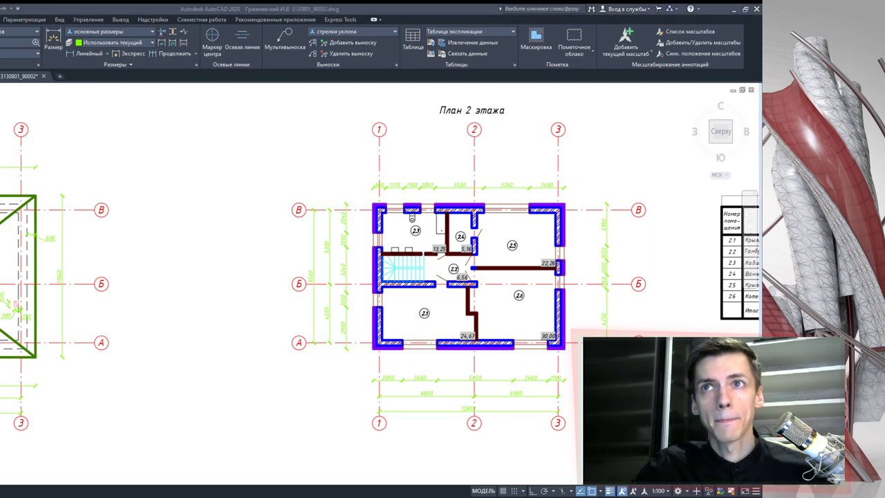
{"action": "left_click", "coordinate": [437, 311]}
{"action": "middle_click_drag", "start_coordinate": [474, 306], "coordinate": [398, 310]}
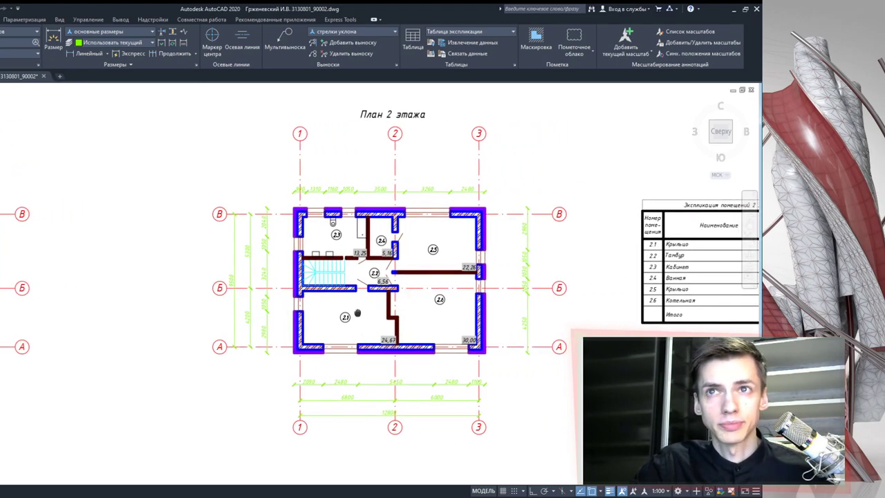
{"action": "scroll", "coordinate": [367, 315], "scroll_direction": "up", "scroll_amount": 3}
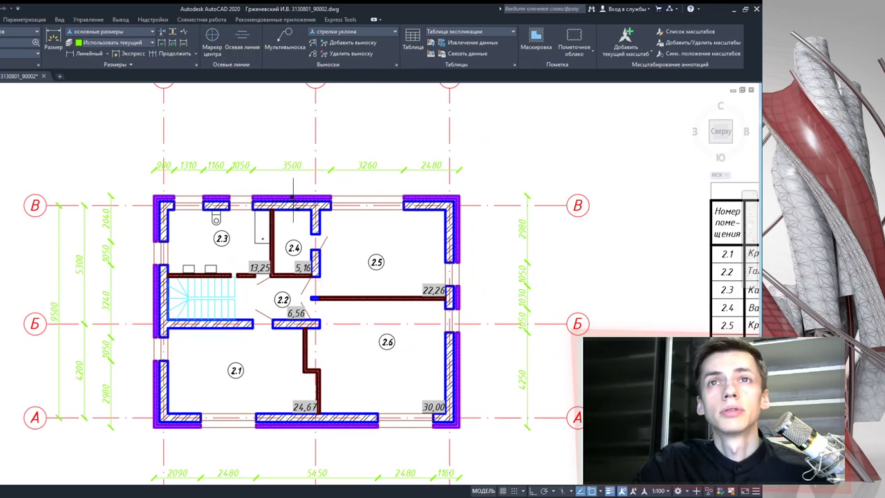
Dimension room 2.5's interior width as 5620
{"action": "scroll", "coordinate": [320, 227], "scroll_direction": "up", "scroll_amount": 2}
{"action": "left_click", "coordinate": [320, 227]}
{"action": "left_click", "coordinate": [520, 219]}
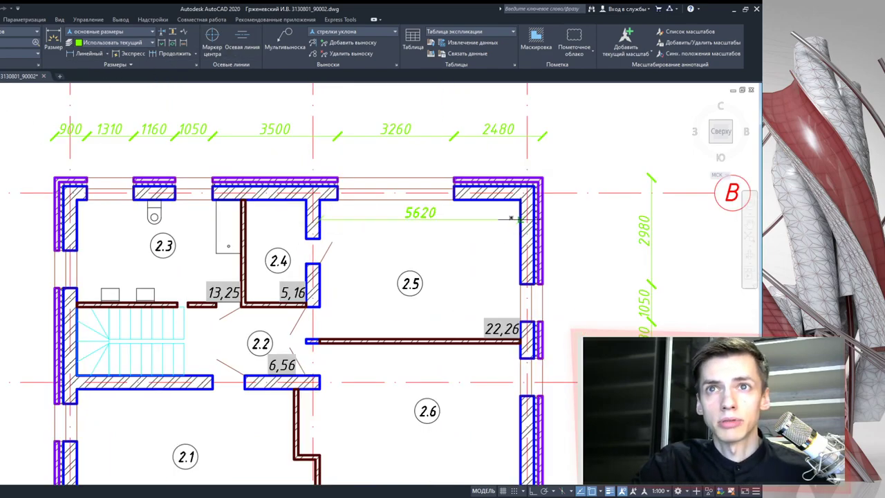
{"action": "left_click", "coordinate": [458, 223]}
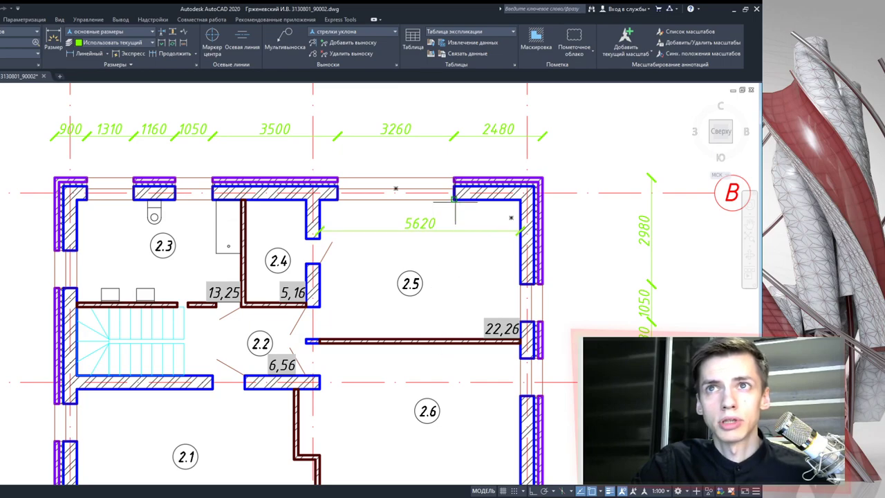
Dimension room 2.5's left wall with a chained 900, 700 and 1090 run across the door
{"action": "scroll", "coordinate": [328, 304], "scroll_direction": "up", "scroll_amount": 2}
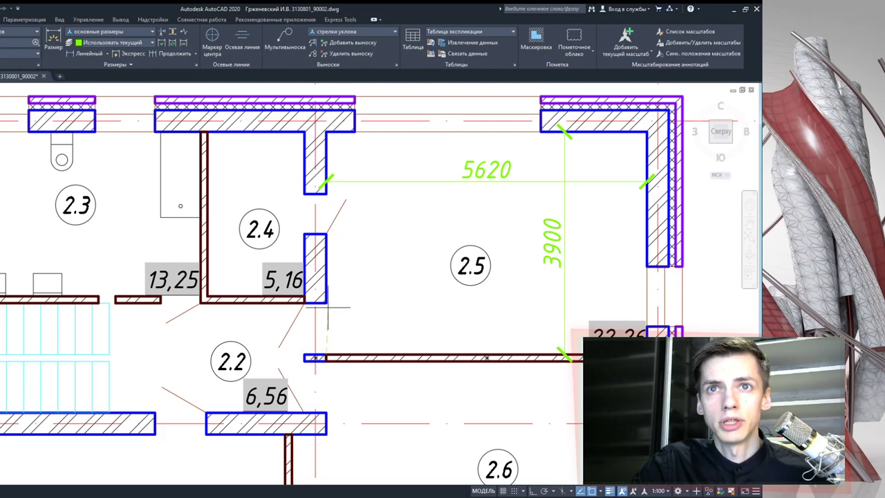
{"action": "left_click", "coordinate": [327, 305]}
{"action": "scroll", "coordinate": [357, 344], "scroll_direction": "up", "scroll_amount": 4}
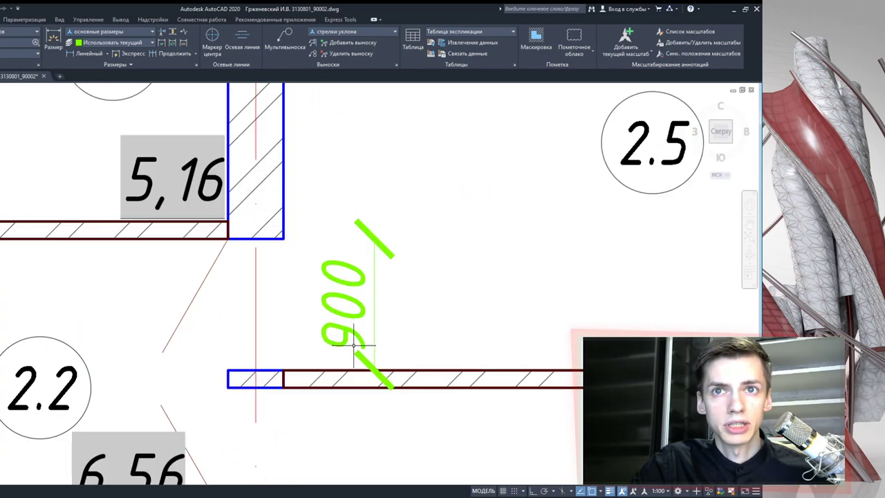
{"action": "scroll", "coordinate": [298, 339], "scroll_direction": "down", "scroll_amount": 2}
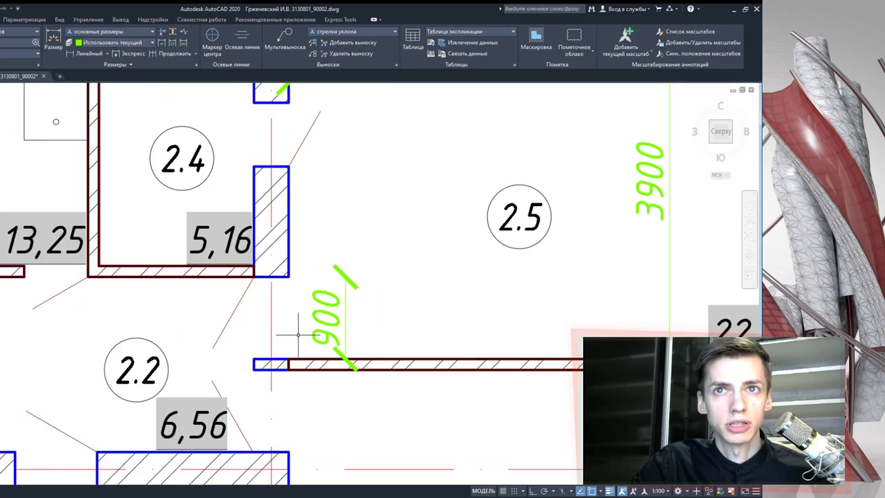
{"action": "scroll", "coordinate": [298, 335], "scroll_direction": "down", "scroll_amount": 2}
{"action": "middle_click_drag", "start_coordinate": [323, 280], "coordinate": [319, 320]}
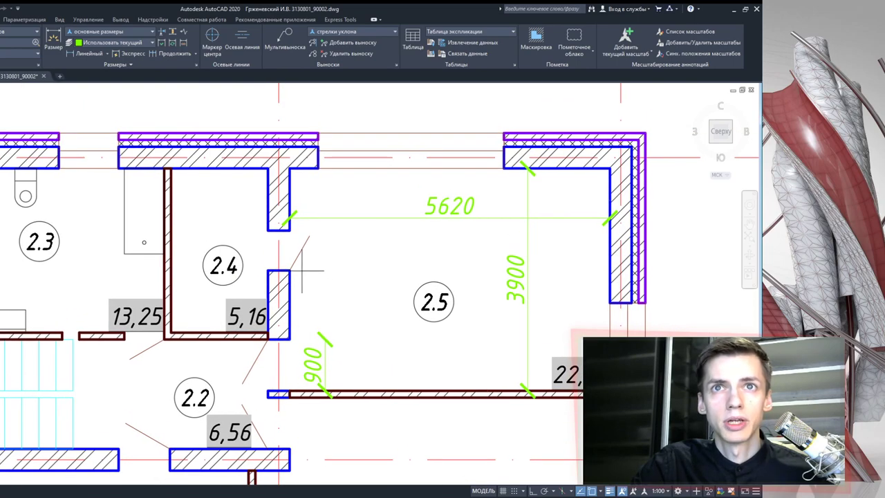
{"action": "left_click", "coordinate": [289, 230]}
{"action": "left_click", "coordinate": [289, 271]}
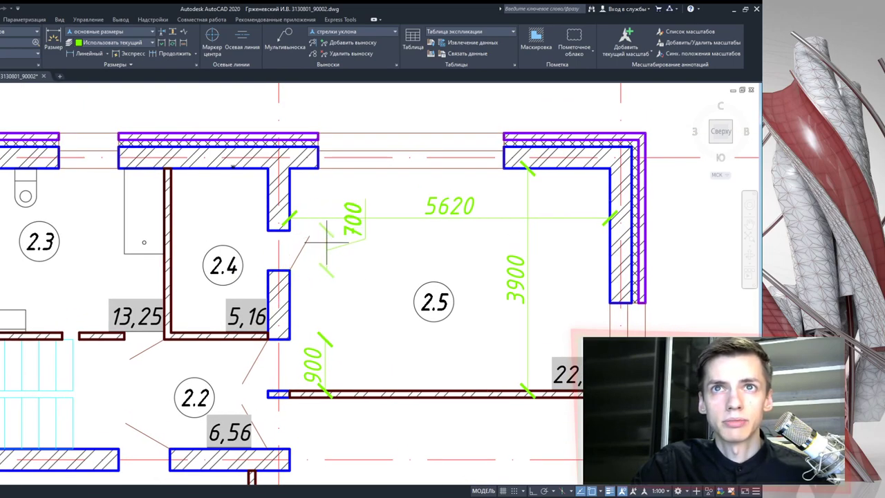
{"action": "left_click", "coordinate": [168, 53]}
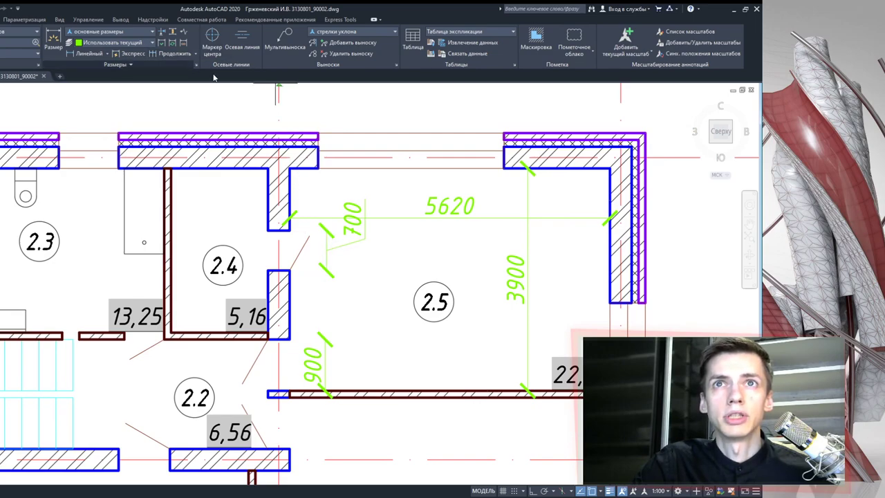
{"action": "left_click", "coordinate": [320, 168]}
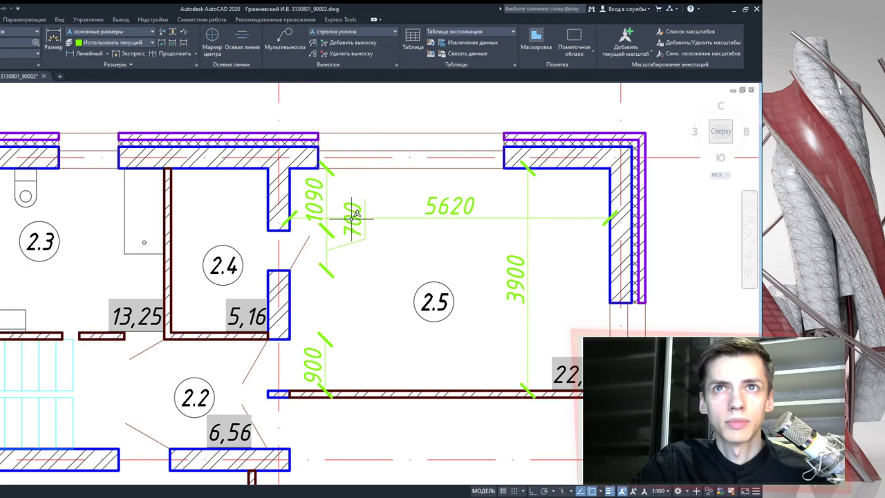
{"action": "key", "text": "Escape"}
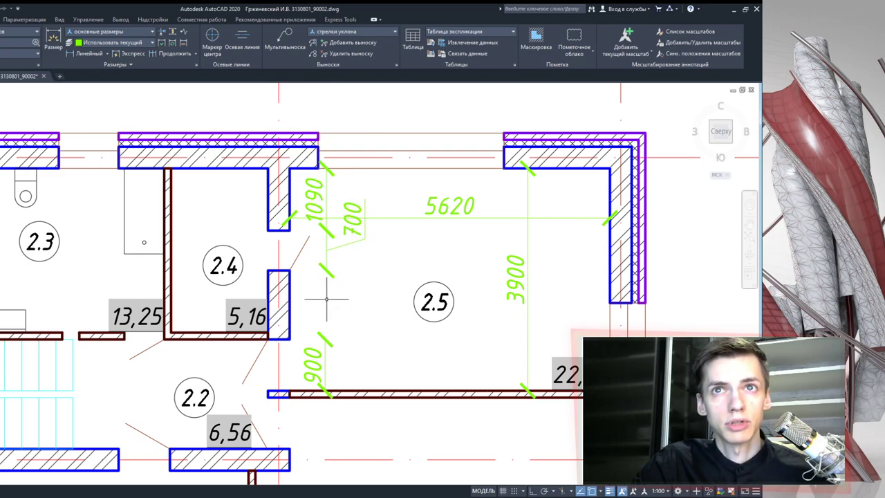
Delete the 1090, 700 and 900 dimensions from room 2.5's left wall
{"action": "left_click_drag", "start_coordinate": [351, 256], "coordinate": [325, 199]}
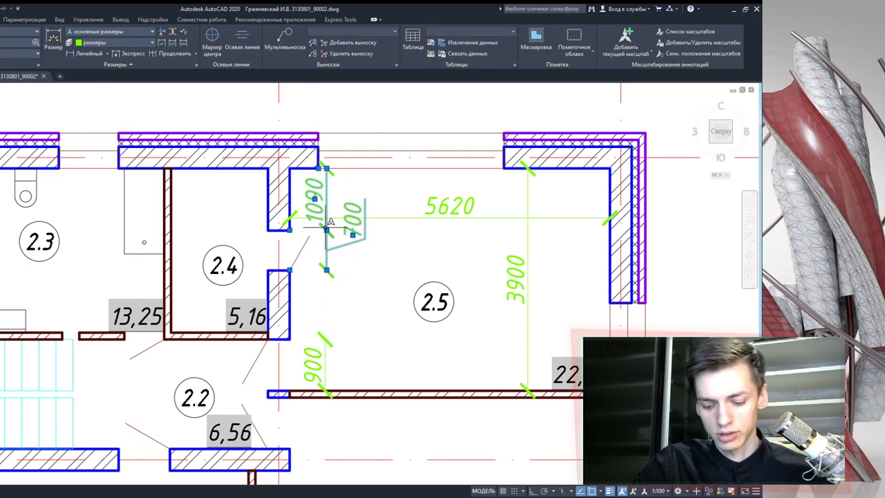
{"action": "key", "text": "Delete"}
{"action": "left_click_drag", "start_coordinate": [352, 318], "coordinate": [305, 395]}
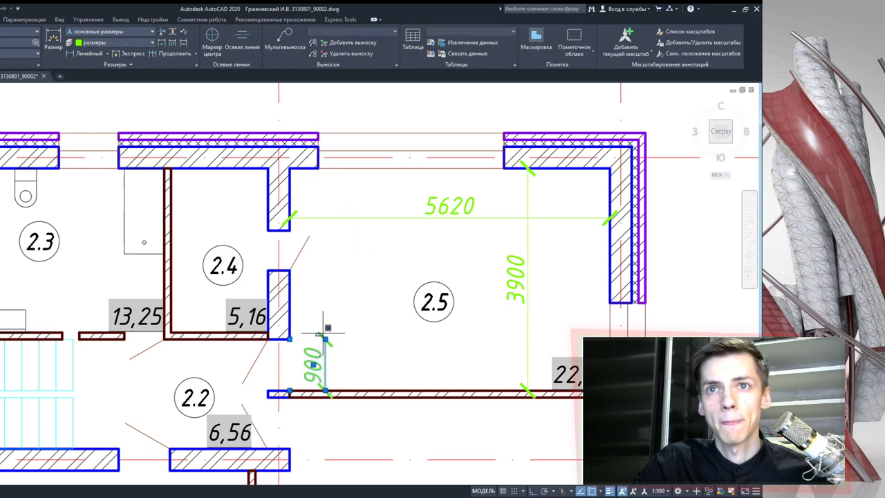
{"action": "key", "text": "Delete"}
Grip-stretch the 3900 dimension to the wall corner so it reads 1090
{"action": "left_click", "coordinate": [517, 280]}
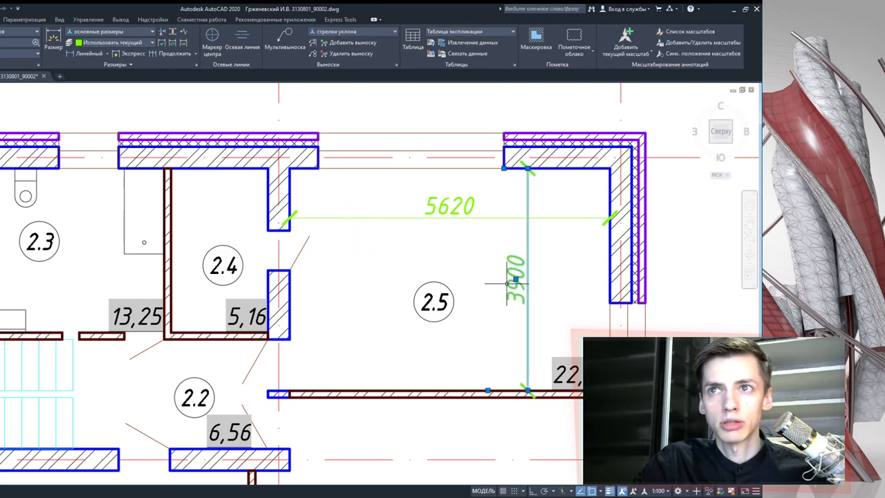
{"action": "left_click", "coordinate": [490, 391]}
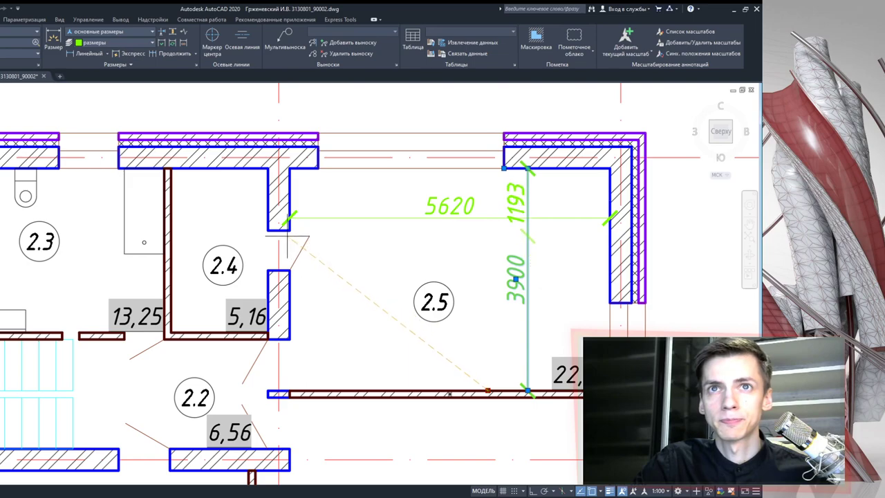
{"action": "left_click", "coordinate": [289, 228]}
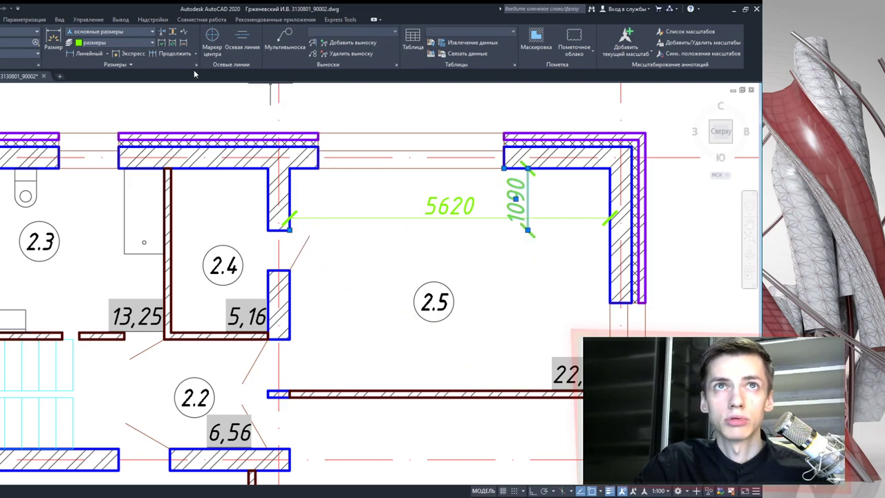
{"action": "key", "text": "Escape"}
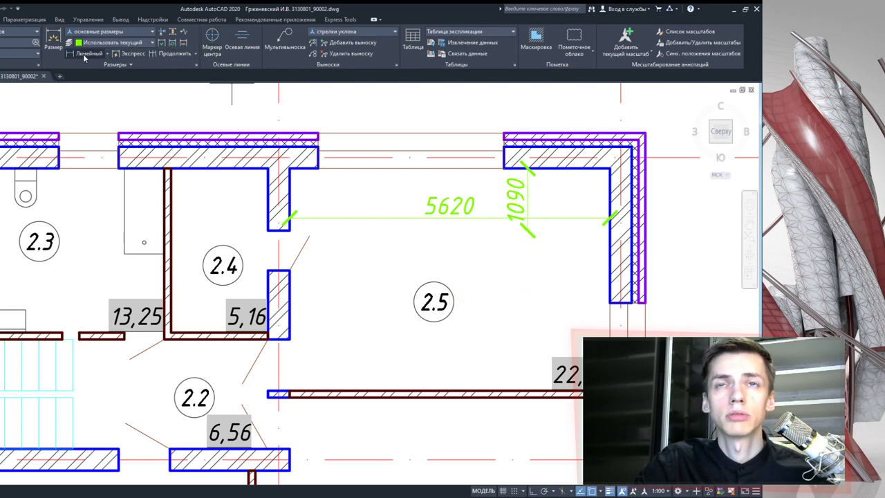
Chain 700, 1210 and 900 dimensions on from the 1090 along the wall
{"action": "left_click", "coordinate": [285, 268]}
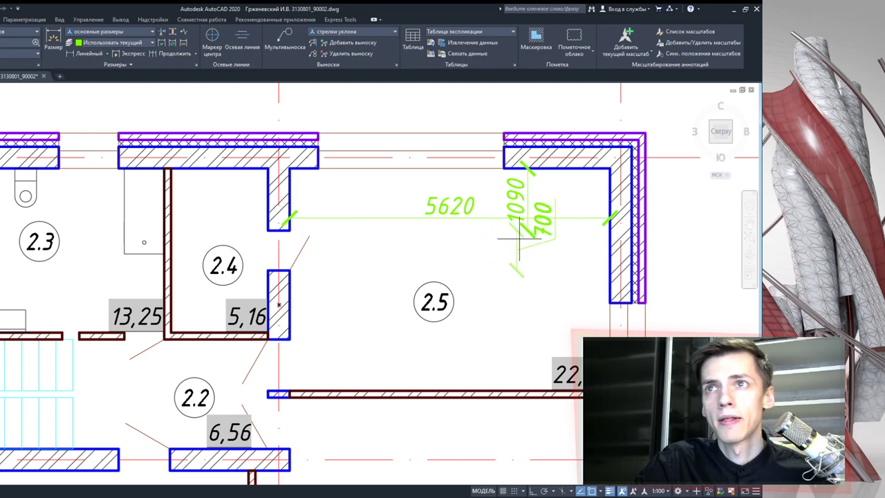
{"action": "scroll", "coordinate": [534, 207], "scroll_direction": "up", "scroll_amount": 5}
{"action": "scroll", "coordinate": [534, 207], "scroll_direction": "down", "scroll_amount": 5}
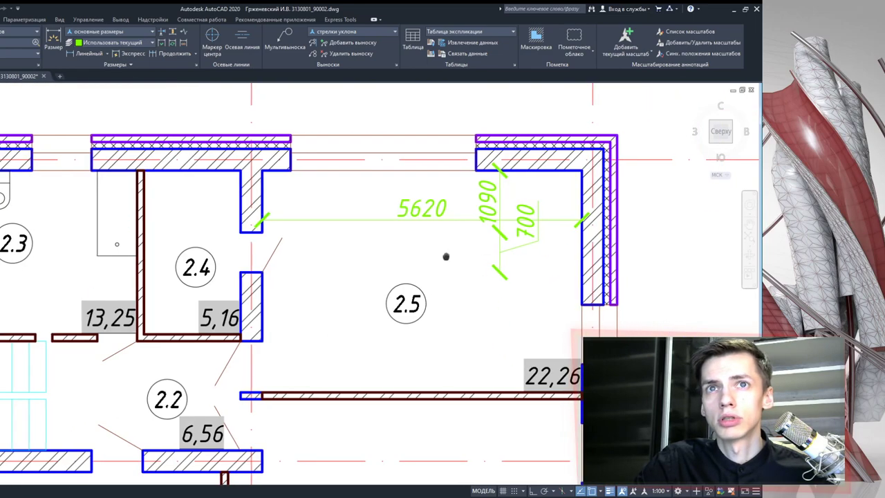
{"action": "middle_click_drag", "start_coordinate": [449, 257], "coordinate": [401, 237]}
{"action": "left_click", "coordinate": [166, 53]}
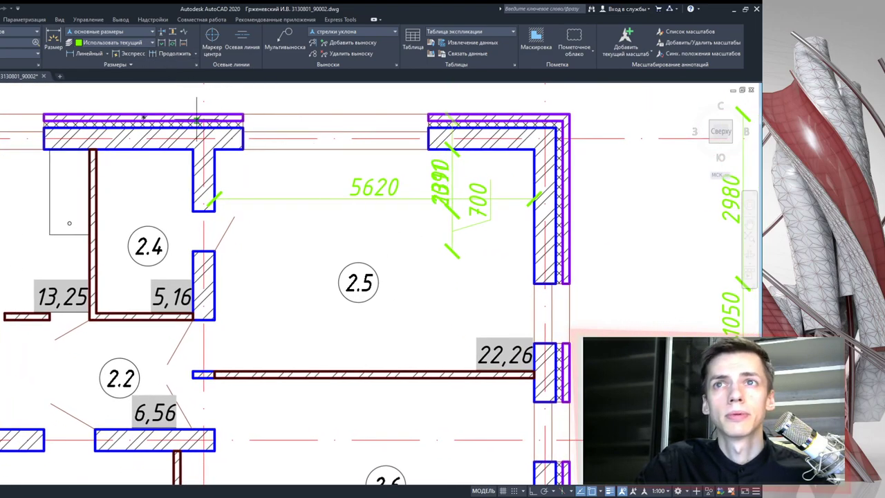
{"action": "left_click", "coordinate": [215, 319]}
{"action": "left_click", "coordinate": [449, 374]}
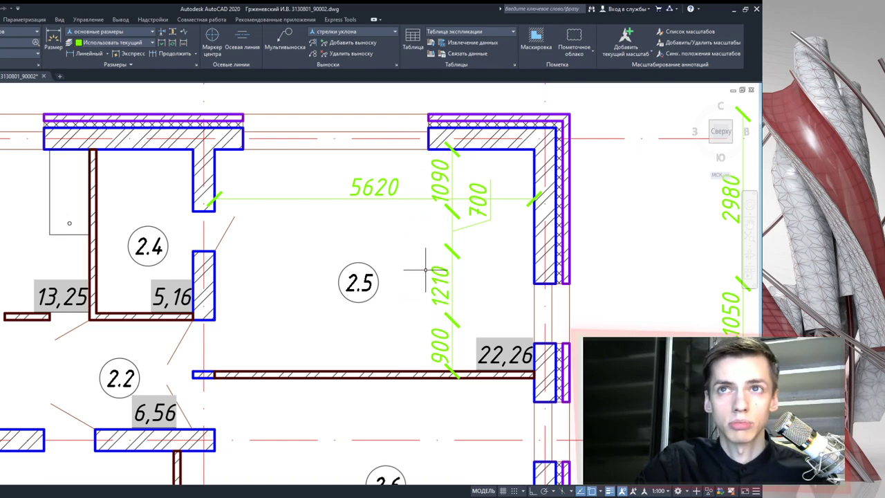
{"action": "scroll", "coordinate": [411, 270], "scroll_direction": "down", "scroll_amount": 3}
{"action": "scroll", "coordinate": [373, 259], "scroll_direction": "up", "scroll_amount": 1}
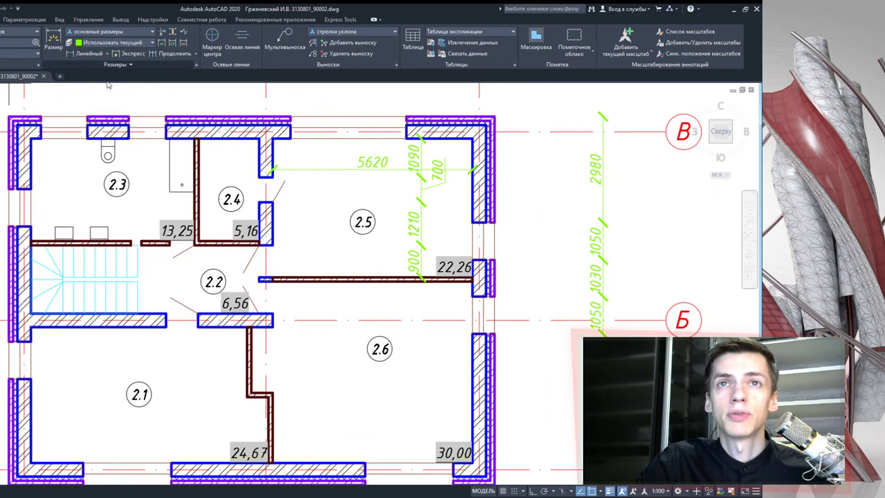
Draw a 5620 width dimension in room 2.6, then delete it
{"action": "left_click", "coordinate": [274, 429]}
{"action": "left_click", "coordinate": [473, 430]}
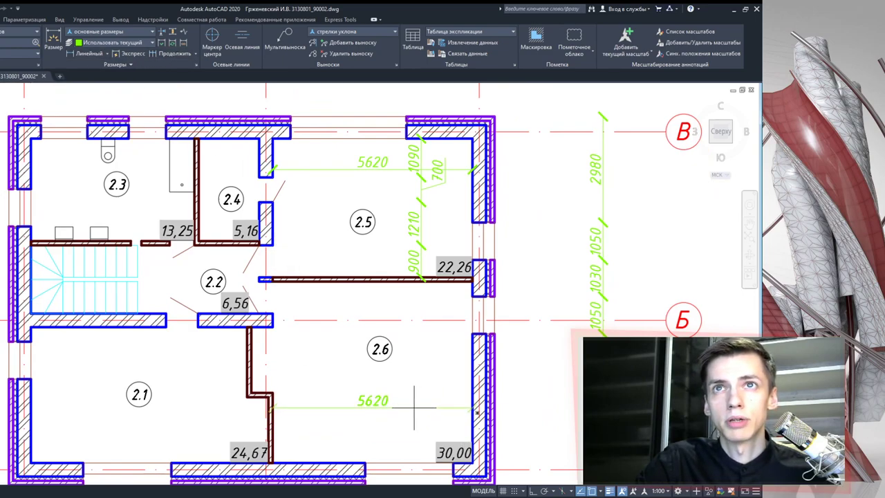
{"action": "left_click", "coordinate": [414, 408]}
{"action": "left_click", "coordinate": [335, 398]}
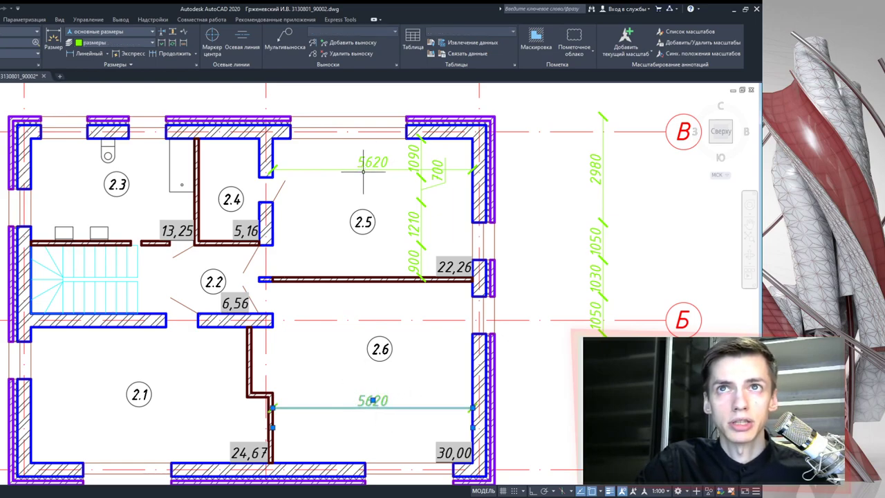
{"action": "key", "text": "Escape"}
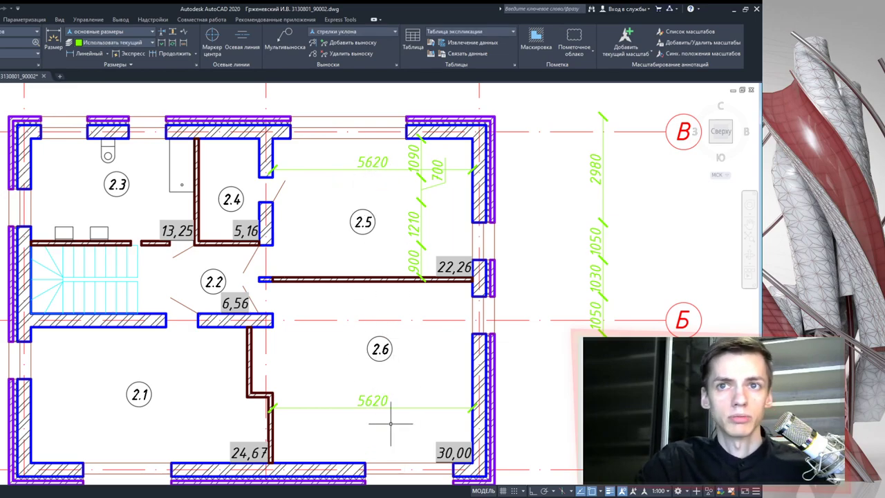
{"action": "left_click", "coordinate": [355, 389]}
{"action": "key", "text": "Delete"}
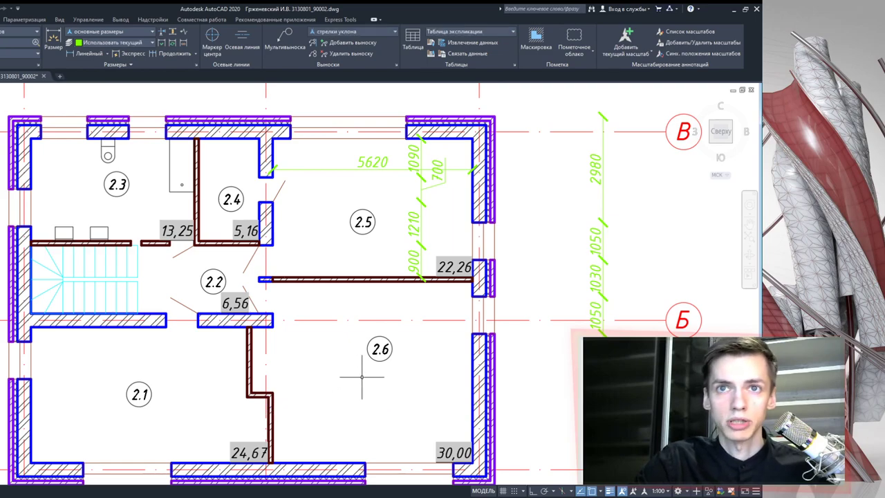
Dimension room 2.6 from the inner wall corner to the right wall, giving 6220
{"action": "left_click", "coordinate": [253, 353]}
{"action": "left_click", "coordinate": [471, 353]}
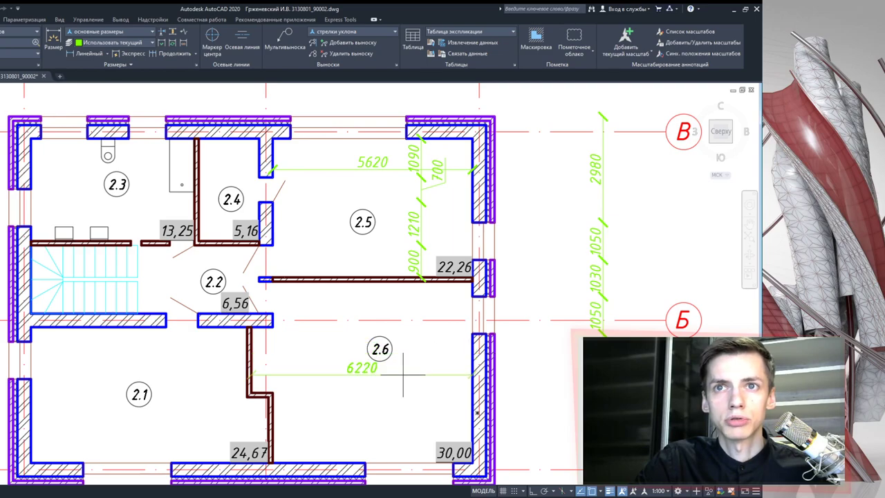
{"action": "middle_click_drag", "start_coordinate": [401, 312], "coordinate": [408, 302]}
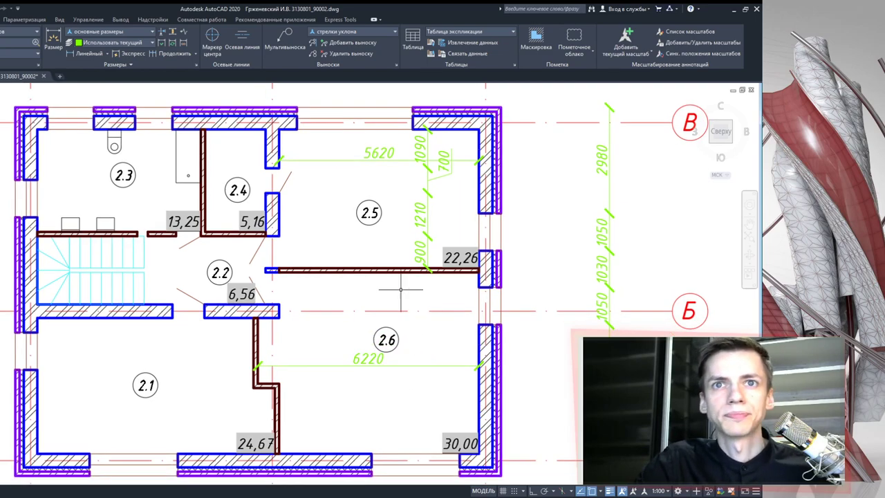
{"action": "middle_click_drag", "start_coordinate": [384, 368], "coordinate": [413, 349]}
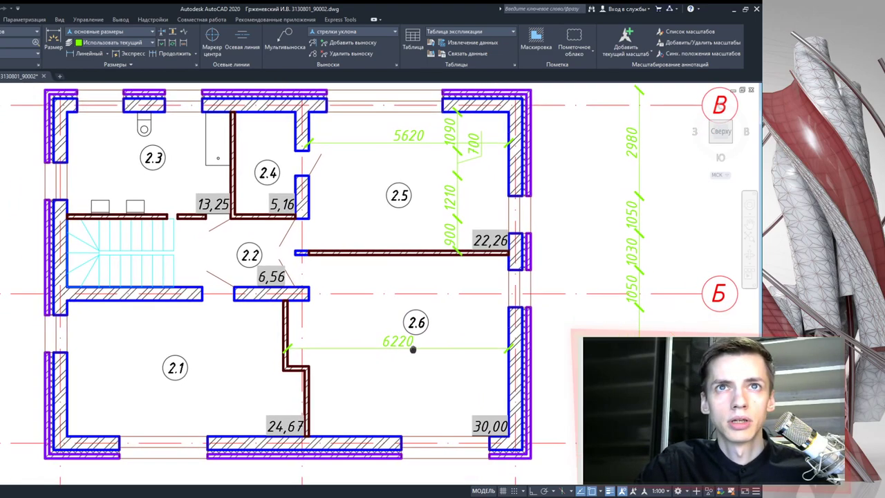
{"action": "scroll", "coordinate": [304, 337], "scroll_direction": "down", "scroll_amount": 3}
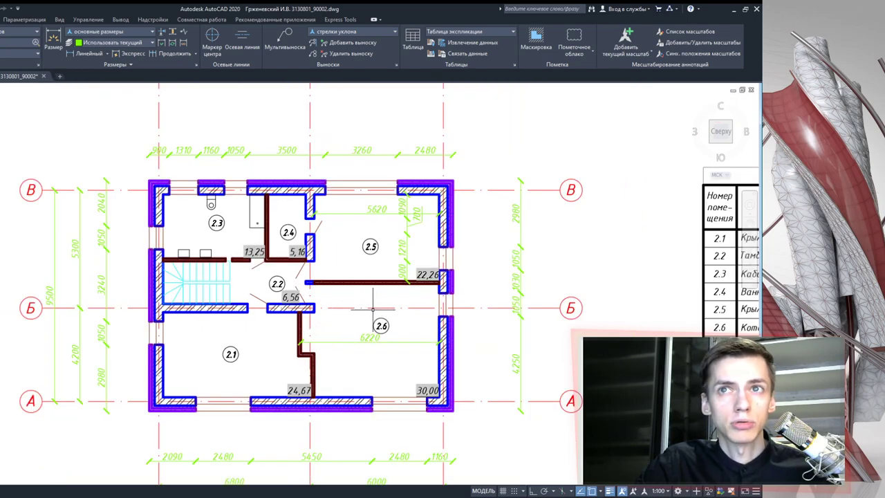
Dimension the 120 outer layer of room 2.6's right wall, chained from the width dimension
{"action": "scroll", "coordinate": [377, 344], "scroll_direction": "up", "scroll_amount": 3}
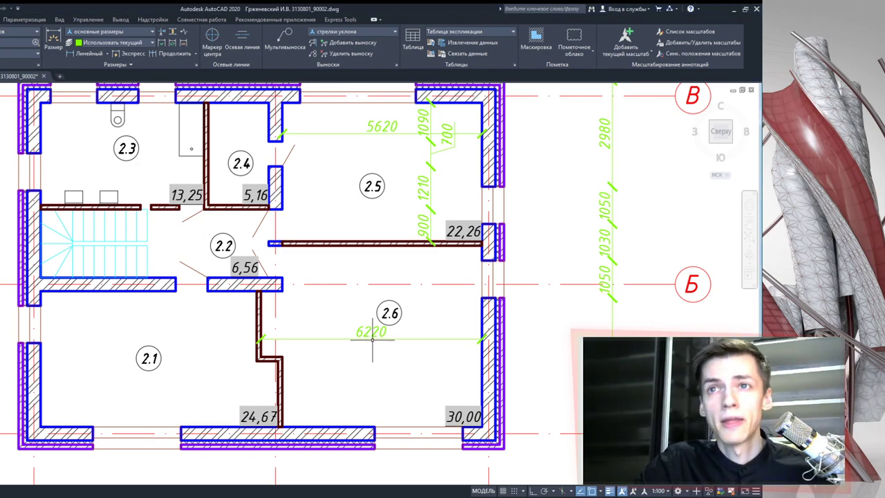
{"action": "middle_click_drag", "start_coordinate": [436, 330], "coordinate": [362, 311]}
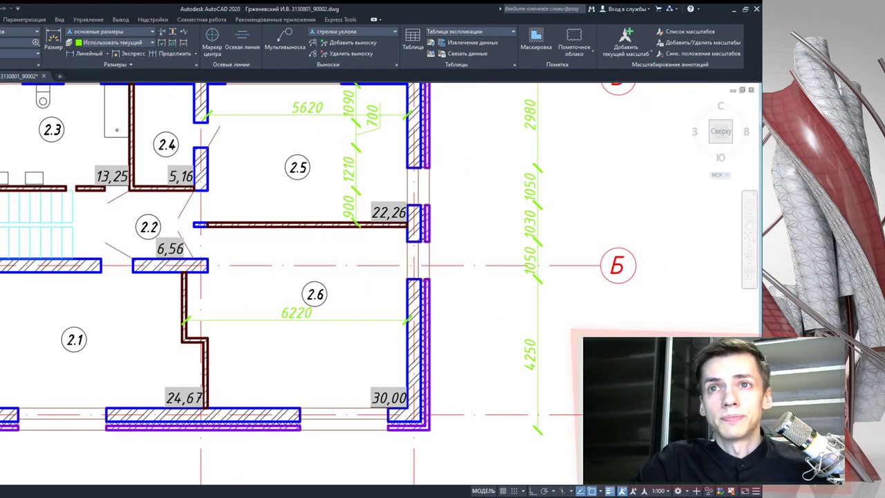
{"action": "scroll", "coordinate": [375, 318], "scroll_direction": "up", "scroll_amount": 4}
{"action": "left_click", "coordinate": [513, 320]}
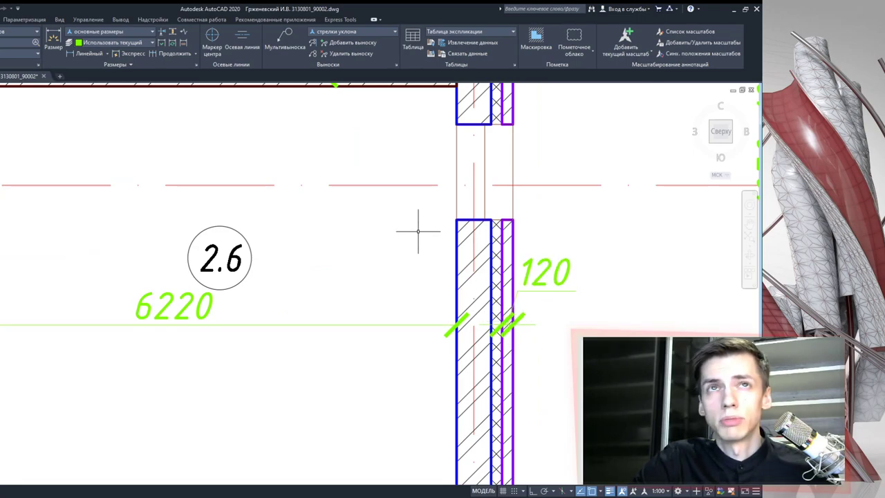
{"action": "left_click", "coordinate": [184, 53]}
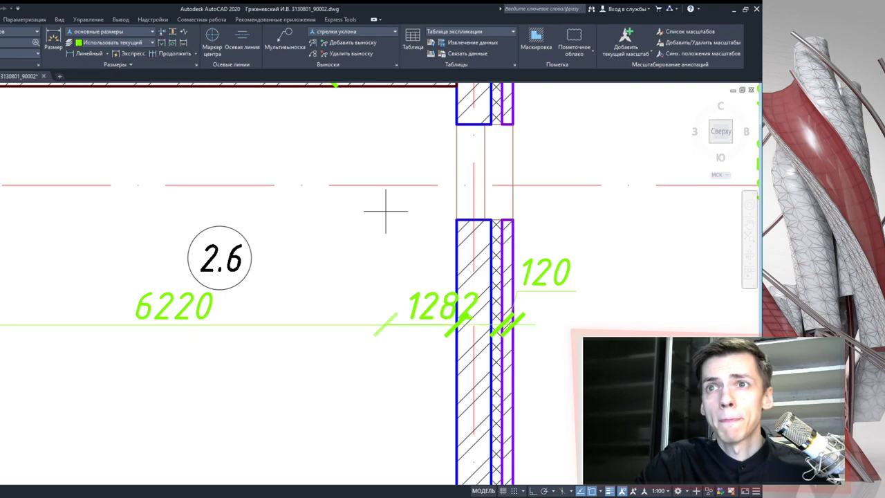
{"action": "scroll", "coordinate": [484, 311], "scroll_direction": "up", "scroll_amount": 2}
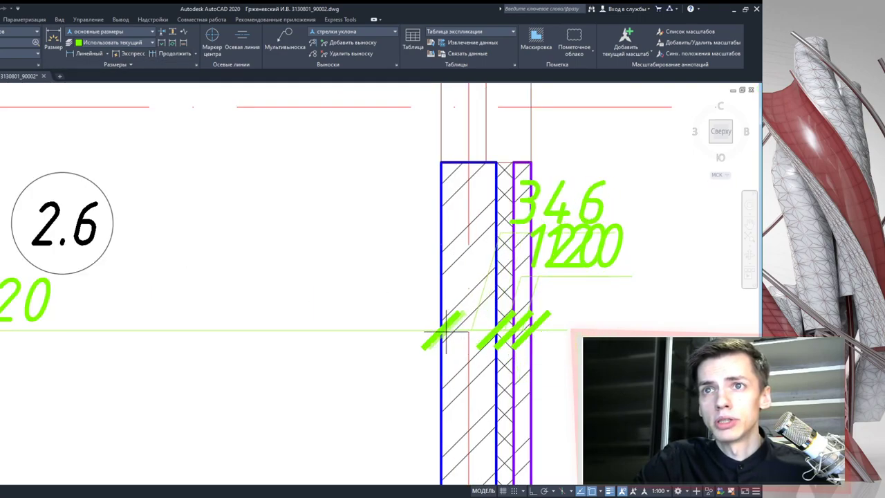
Continue the 6220 chain with a 120 dimension across the partition between rooms 2.1 and 2.6
{"action": "scroll", "coordinate": [298, 346], "scroll_direction": "down", "scroll_amount": 4}
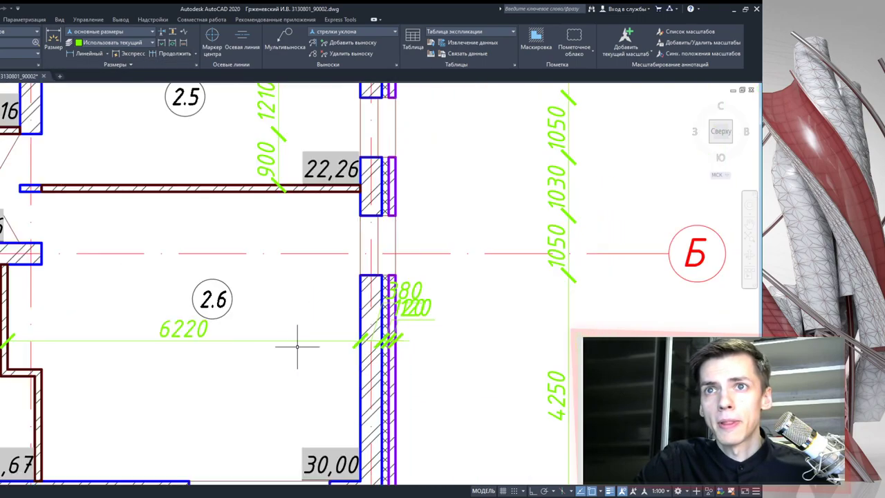
{"action": "middle_click_drag", "start_coordinate": [298, 345], "coordinate": [480, 338]}
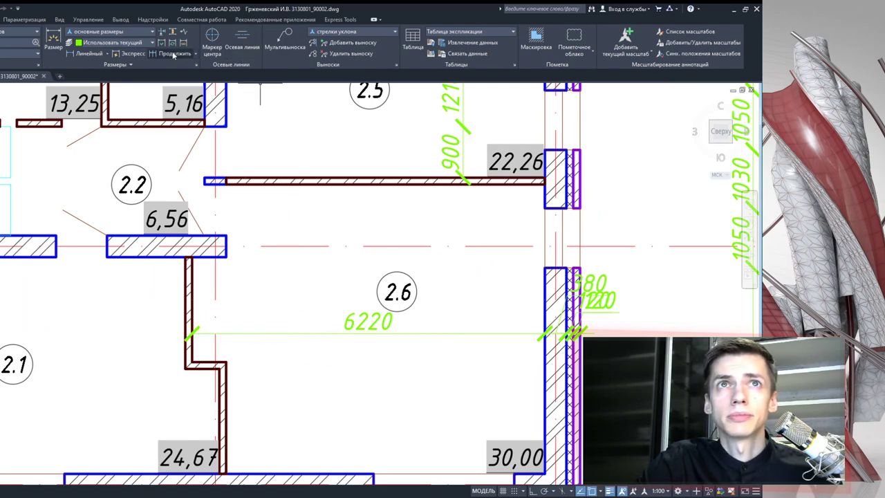
{"action": "left_click", "coordinate": [178, 350]}
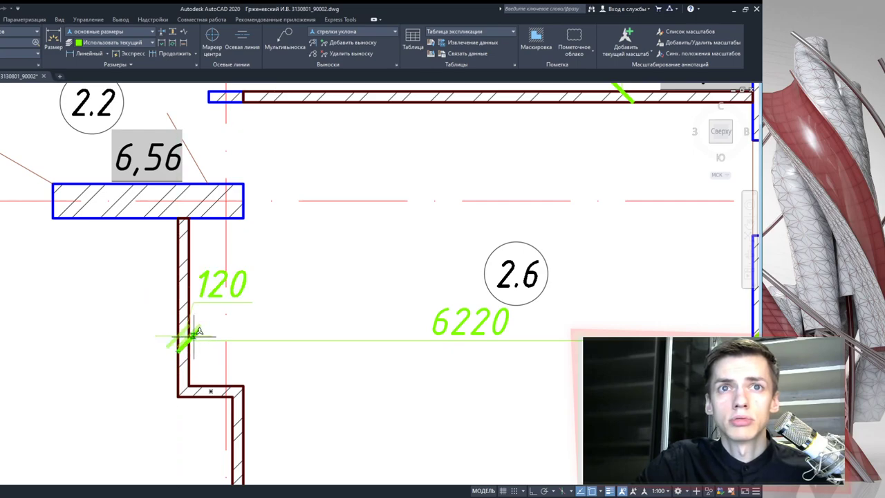
{"action": "scroll", "coordinate": [185, 325], "scroll_direction": "up", "scroll_amount": 2}
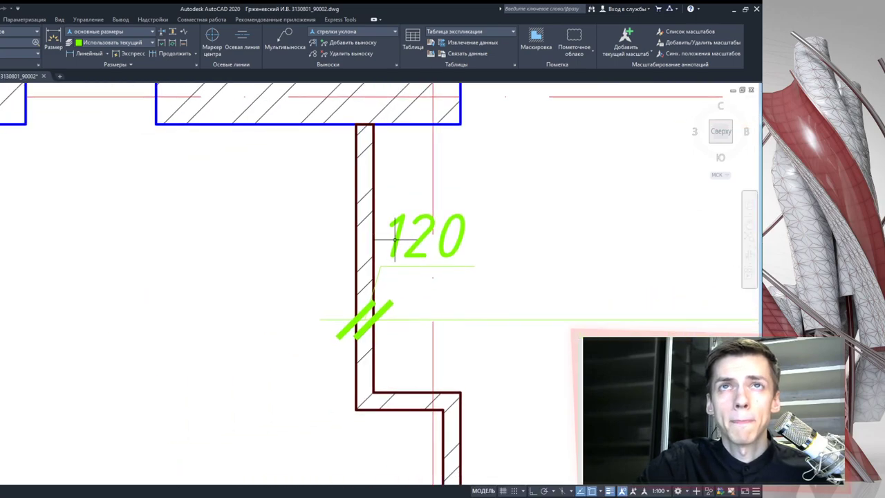
{"action": "left_click", "coordinate": [172, 53]}
{"action": "scroll", "coordinate": [433, 297], "scroll_direction": "up", "scroll_amount": 2}
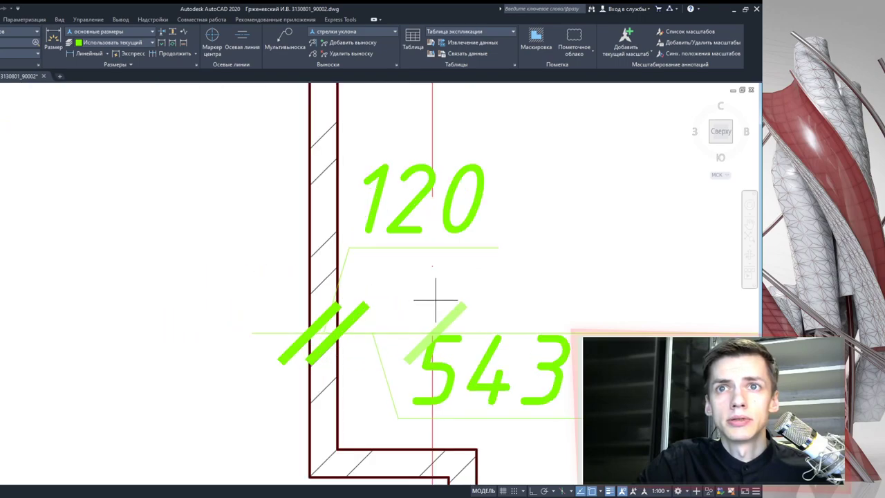
{"action": "key", "text": "Escape"}
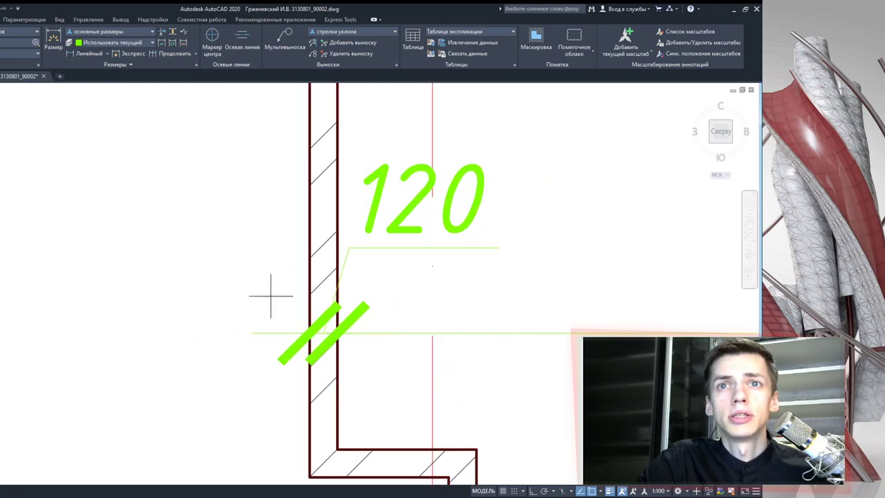
{"action": "scroll", "coordinate": [178, 305], "scroll_direction": "down", "scroll_amount": 5}
Dimension room 2.1 from its left wall corner to the partition face, giving 6080
{"action": "middle_click_drag", "start_coordinate": [99, 312], "coordinate": [395, 312]}
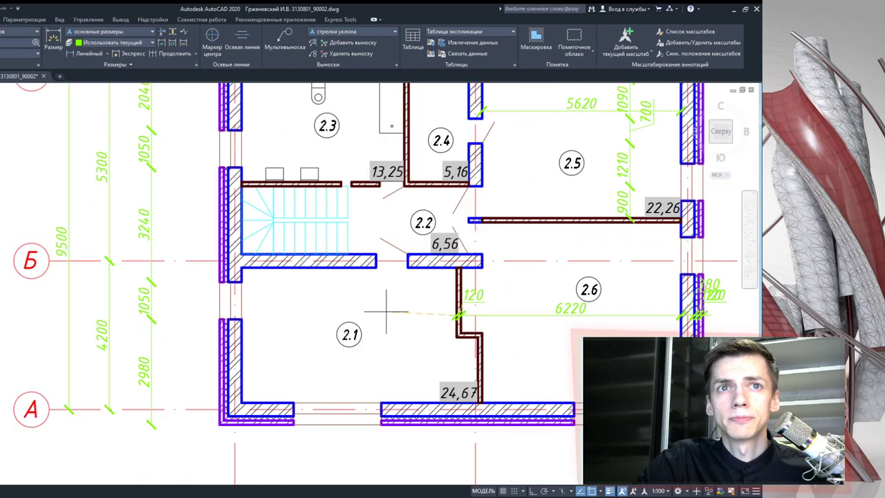
{"action": "scroll", "coordinate": [299, 324], "scroll_direction": "up", "scroll_amount": 5}
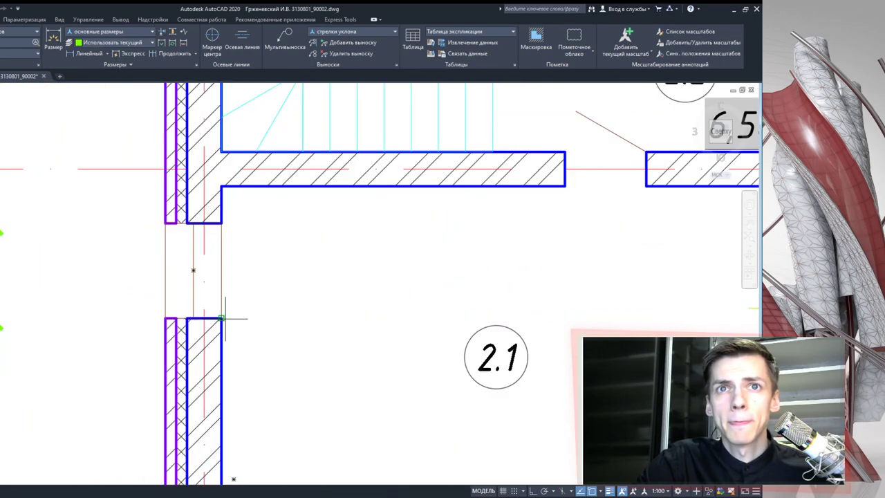
{"action": "left_click", "coordinate": [225, 319]}
{"action": "scroll", "coordinate": [233, 291], "scroll_direction": "down", "scroll_amount": 5}
{"action": "middle_click_drag", "start_coordinate": [401, 305], "coordinate": [376, 314]}
{"action": "scroll", "coordinate": [379, 316], "scroll_direction": "up", "scroll_amount": 8}
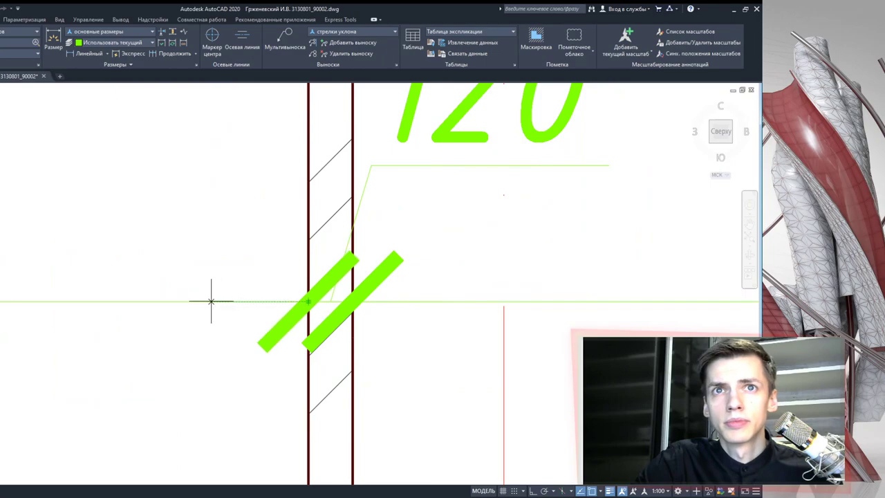
{"action": "scroll", "coordinate": [218, 287], "scroll_direction": "down", "scroll_amount": 2}
{"action": "left_click", "coordinate": [181, 297]}
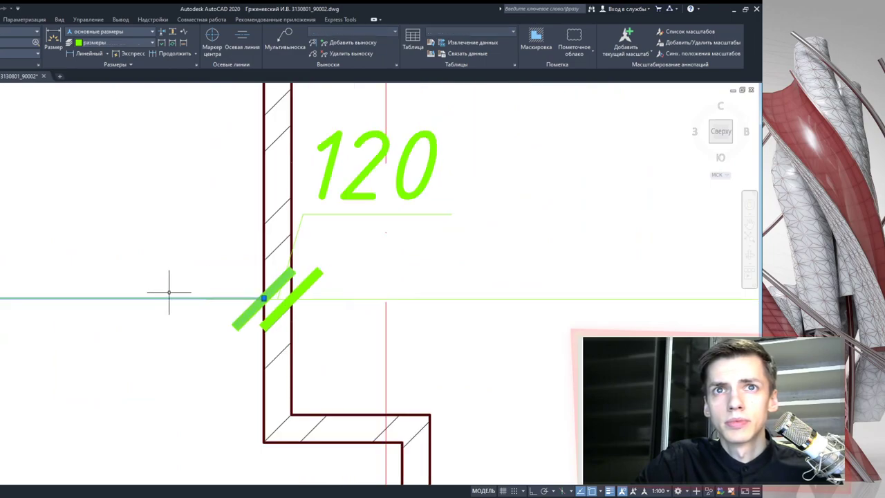
{"action": "scroll", "coordinate": [173, 298], "scroll_direction": "up", "scroll_amount": 4}
{"action": "scroll", "coordinate": [269, 305], "scroll_direction": "up", "scroll_amount": 2}
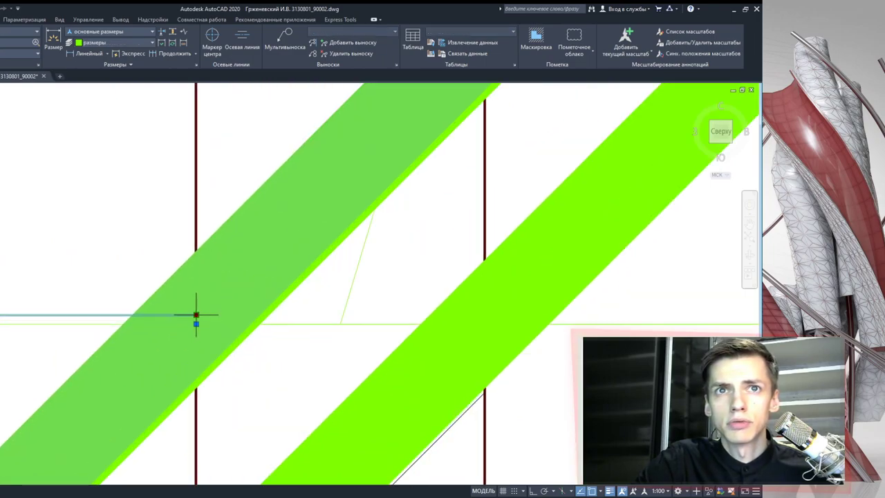
{"action": "scroll", "coordinate": [196, 318], "scroll_direction": "down", "scroll_amount": 2}
{"action": "scroll", "coordinate": [189, 312], "scroll_direction": "down", "scroll_amount": 2}
{"action": "scroll", "coordinate": [139, 304], "scroll_direction": "down", "scroll_amount": 2}
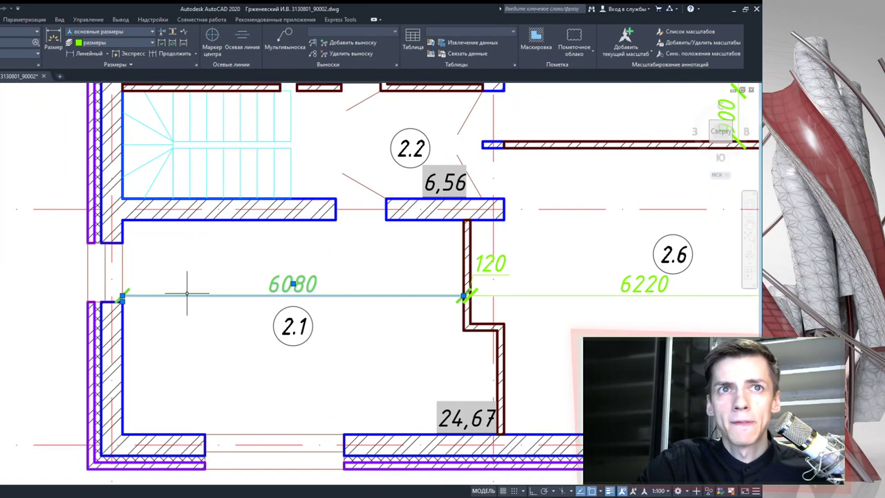
{"action": "middle_click_drag", "start_coordinate": [136, 302], "coordinate": [204, 305]}
{"action": "key", "text": "Escape"}
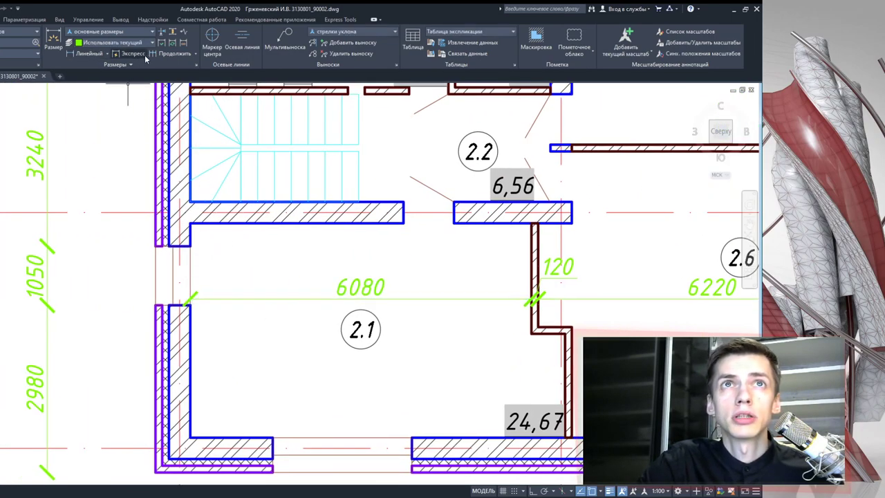
Chain a 120 thickness dimension across room 2.1's left outer wall layer
{"action": "scroll", "coordinate": [197, 297], "scroll_direction": "up", "scroll_amount": 3}
{"action": "scroll", "coordinate": [188, 253], "scroll_direction": "up", "scroll_amount": 3}
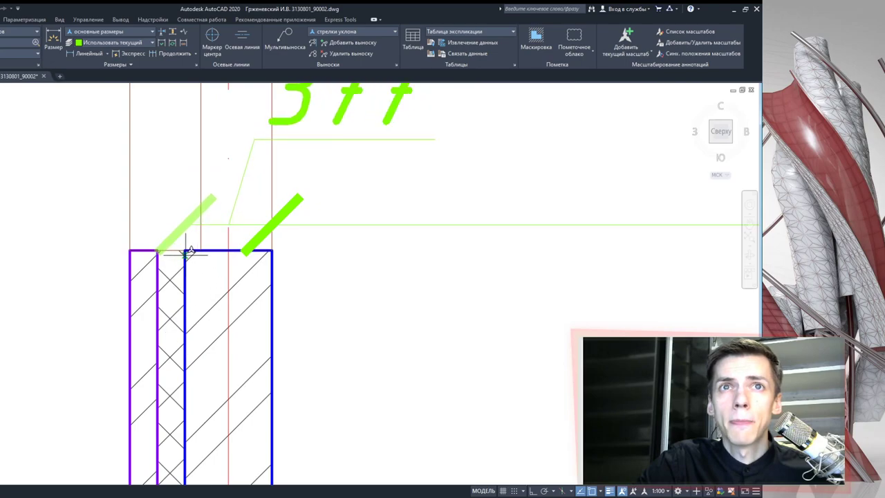
{"action": "left_click", "coordinate": [185, 252]}
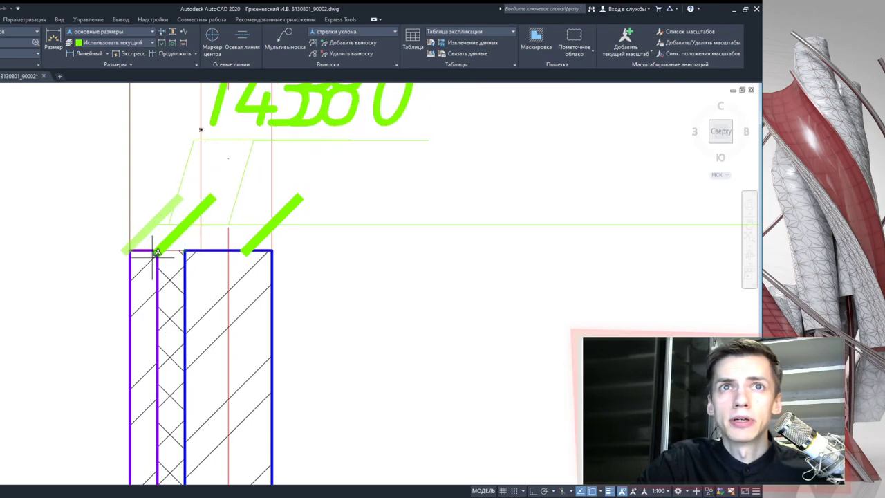
{"action": "scroll", "coordinate": [140, 249], "scroll_direction": "down", "scroll_amount": 5}
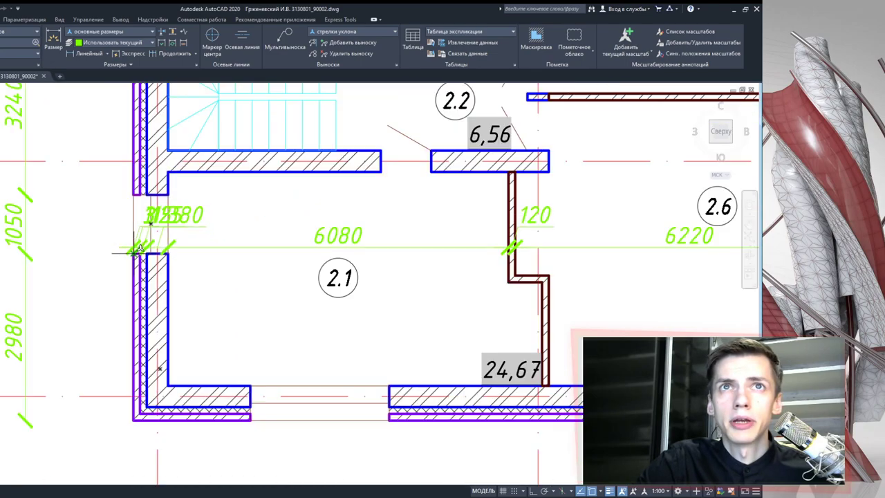
{"action": "left_click", "coordinate": [140, 249]}
{"action": "scroll", "coordinate": [147, 215], "scroll_direction": "up", "scroll_amount": 3}
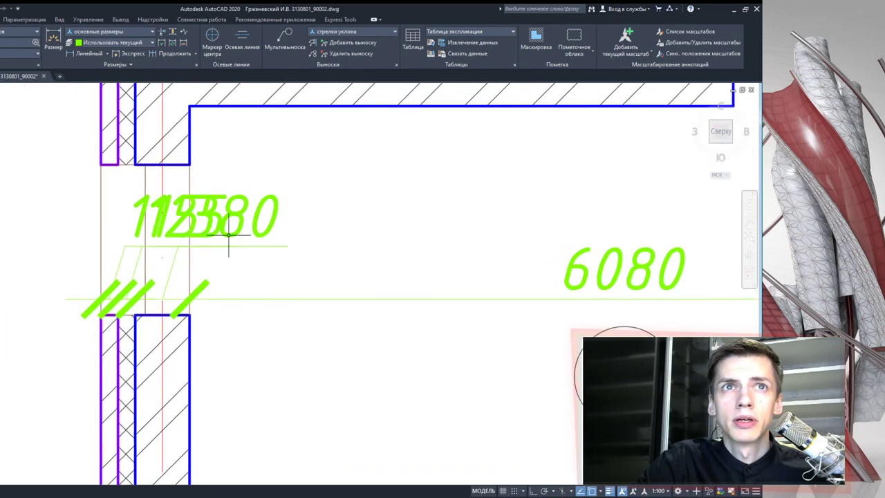
Pull the overlapping thickness label out to the left on a leader
{"action": "left_click", "coordinate": [141, 202]}
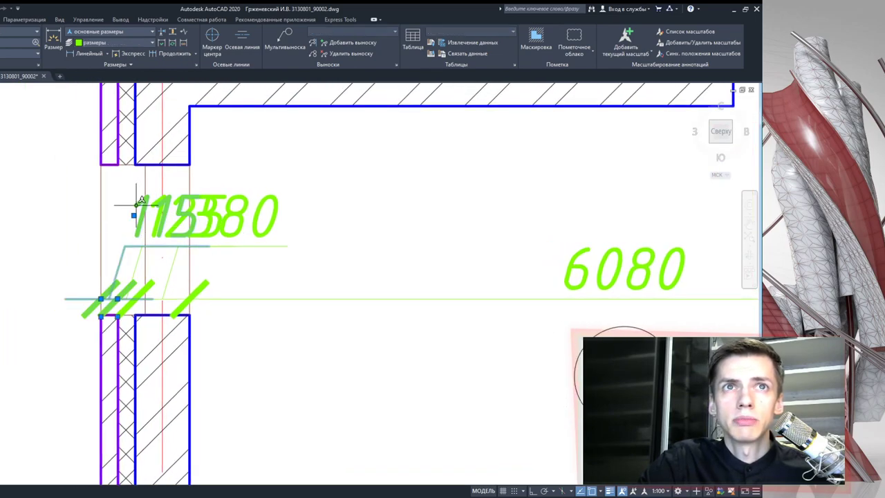
{"action": "left_click", "coordinate": [32, 235]}
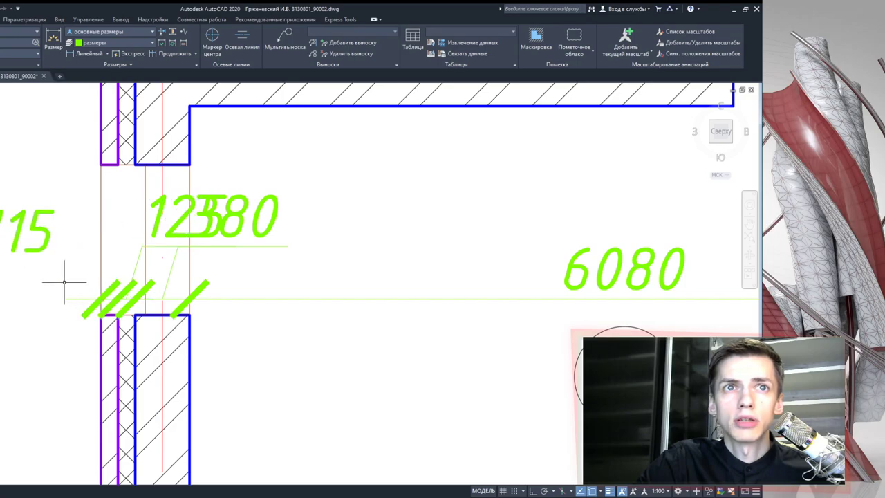
{"action": "key", "text": "Escape"}
{"action": "left_click", "coordinate": [21, 251]}
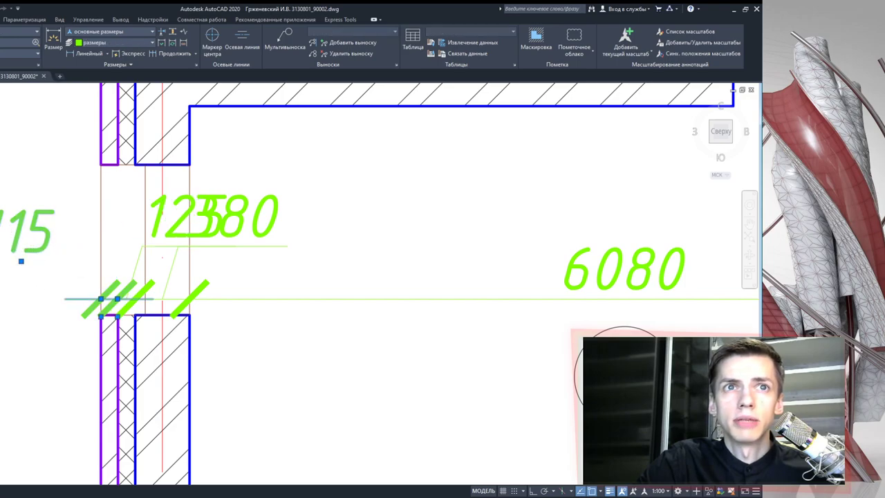
{"action": "scroll", "coordinate": [90, 315], "scroll_direction": "up", "scroll_amount": 4}
{"action": "scroll", "coordinate": [100, 318], "scroll_direction": "up", "scroll_amount": 5}
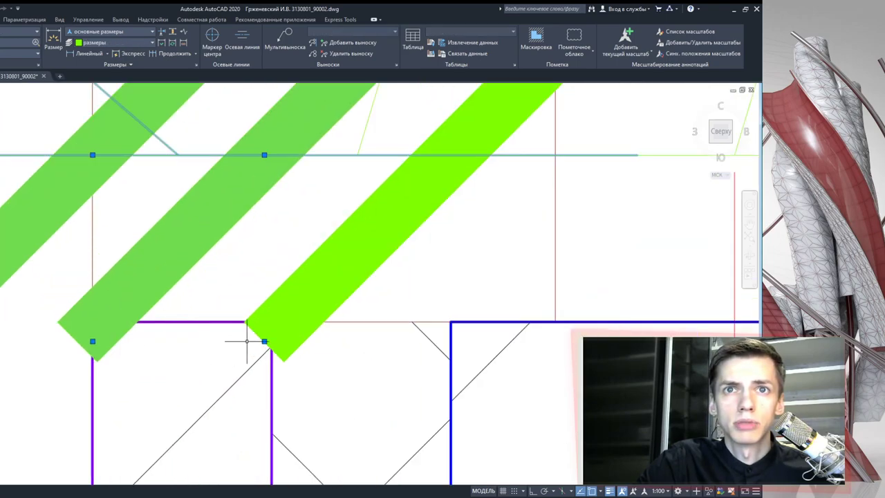
{"action": "scroll", "coordinate": [273, 325], "scroll_direction": "down", "scroll_amount": 5}
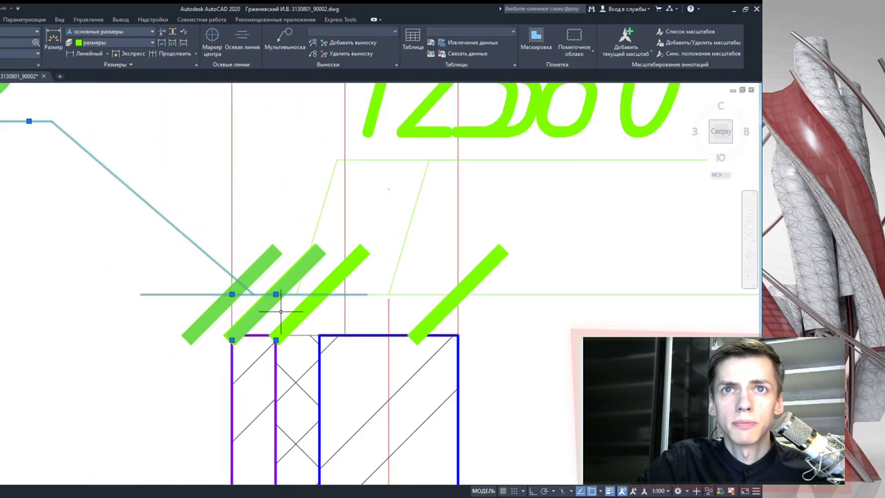
{"action": "scroll", "coordinate": [290, 276], "scroll_direction": "up", "scroll_amount": 3}
{"action": "key", "text": "Escape"}
{"action": "scroll", "coordinate": [299, 255], "scroll_direction": "down", "scroll_amount": 6}
{"action": "scroll", "coordinate": [351, 178], "scroll_direction": "down", "scroll_amount": 1}
Move the second 120 wall-layer label out to the lower left on a leader
{"action": "middle_click_drag", "start_coordinate": [332, 145], "coordinate": [332, 197]}
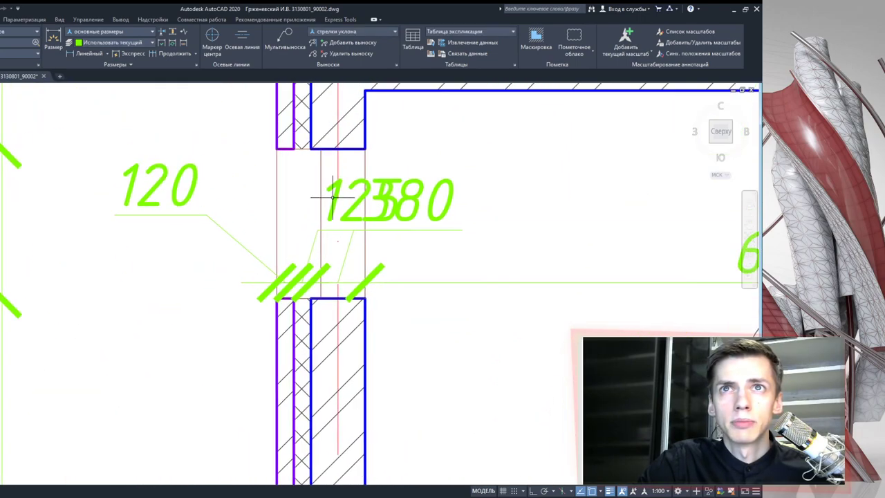
{"action": "left_click", "coordinate": [329, 206]}
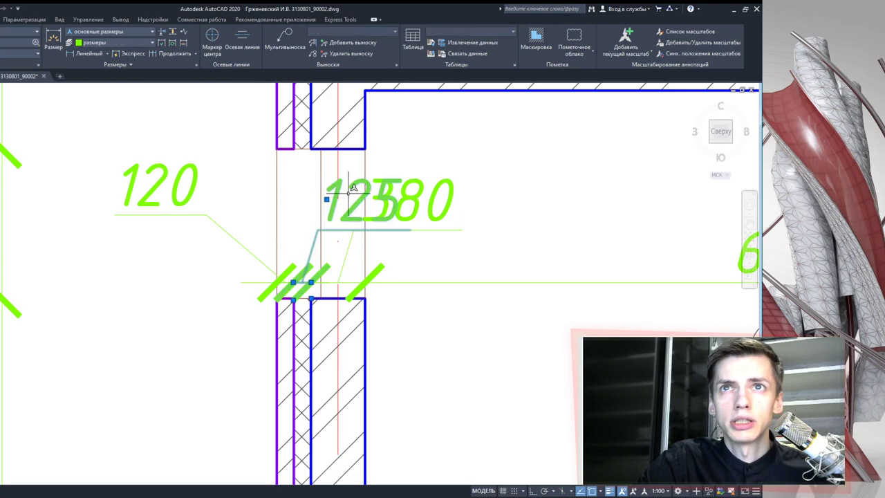
{"action": "left_click", "coordinate": [327, 199]}
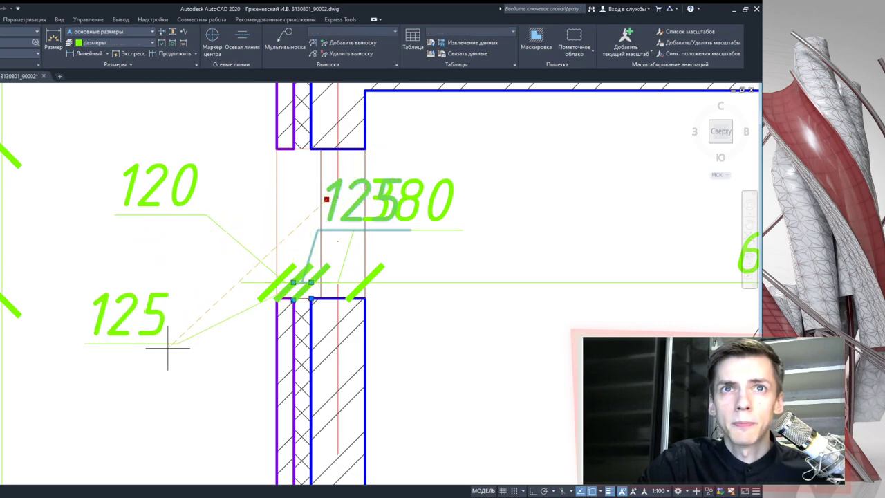
{"action": "left_click", "coordinate": [170, 356]}
{"action": "scroll", "coordinate": [276, 322], "scroll_direction": "up", "scroll_amount": 4}
{"action": "scroll", "coordinate": [332, 287], "scroll_direction": "up", "scroll_amount": 2}
{"action": "scroll", "coordinate": [388, 233], "scroll_direction": "up", "scroll_amount": 2}
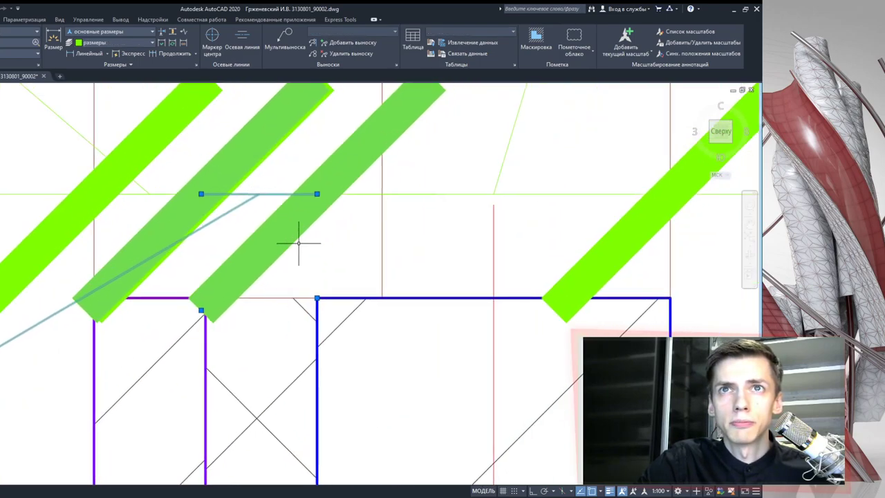
{"action": "scroll", "coordinate": [300, 242], "scroll_direction": "up", "scroll_amount": 2}
{"action": "scroll", "coordinate": [152, 351], "scroll_direction": "down", "scroll_amount": 3}
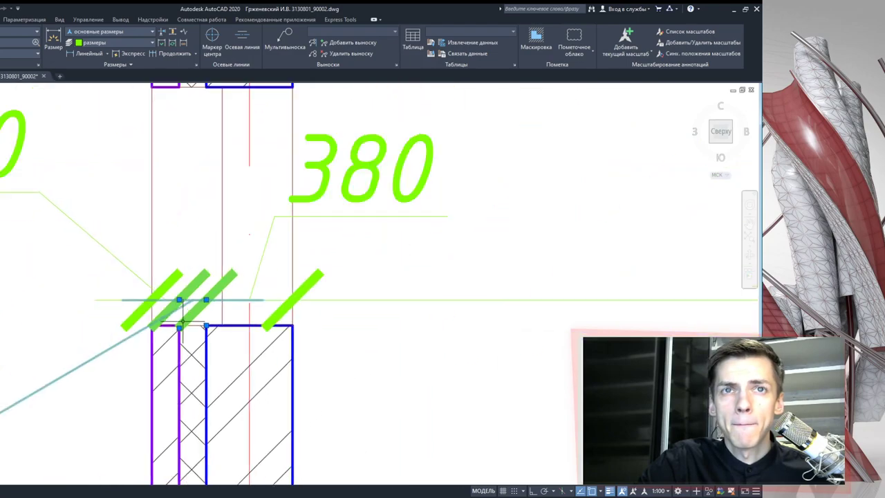
{"action": "scroll", "coordinate": [208, 305], "scroll_direction": "down", "scroll_amount": 2}
Shift the 380 label further to the right
{"action": "left_click", "coordinate": [281, 256]}
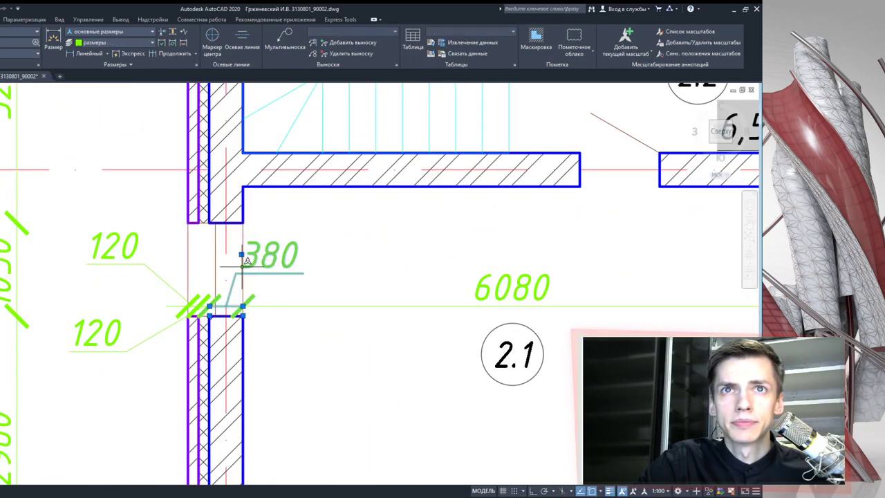
{"action": "left_click", "coordinate": [242, 254]}
{"action": "left_click", "coordinate": [298, 260]}
{"action": "key", "text": "Escape"}
{"action": "scroll", "coordinate": [316, 263], "scroll_direction": "down", "scroll_amount": 4}
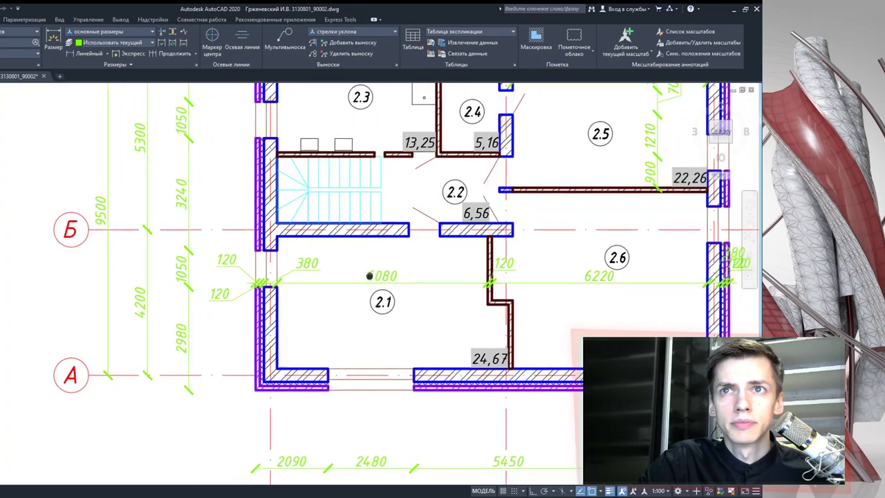
{"action": "middle_click_drag", "start_coordinate": [397, 276], "coordinate": [218, 289]}
{"action": "middle_click_drag", "start_coordinate": [413, 291], "coordinate": [306, 293]}
{"action": "scroll", "coordinate": [222, 276], "scroll_direction": "up", "scroll_amount": 4}
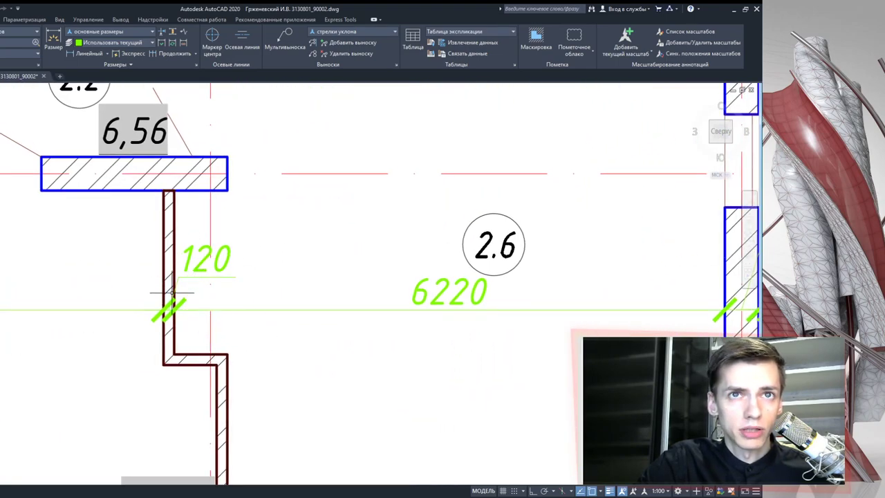
{"action": "scroll", "coordinate": [172, 292], "scroll_direction": "down", "scroll_amount": 2}
{"action": "scroll", "coordinate": [192, 348], "scroll_direction": "down", "scroll_amount": 2}
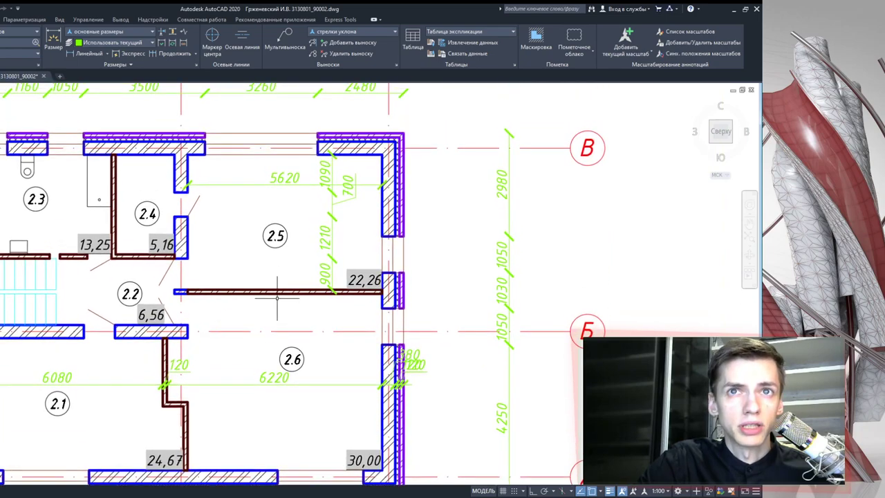
{"action": "scroll", "coordinate": [291, 271], "scroll_direction": "up", "scroll_amount": 2}
{"action": "scroll", "coordinate": [350, 249], "scroll_direction": "up", "scroll_amount": 2}
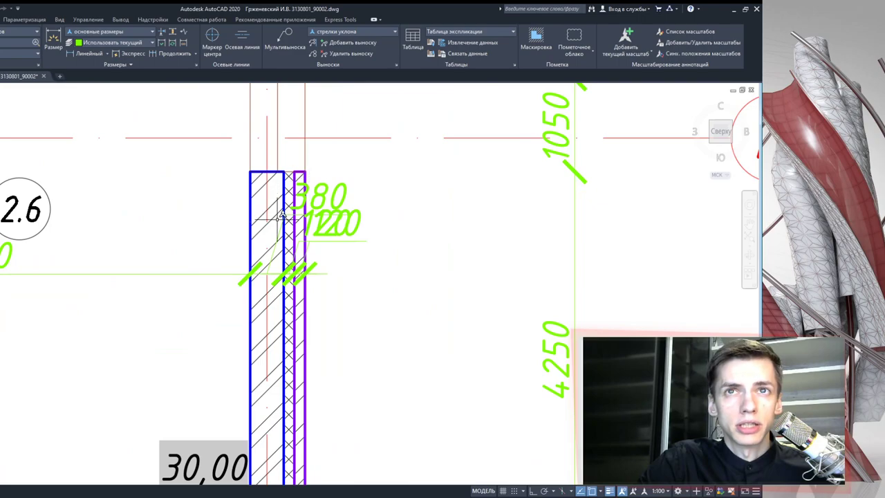
Pull the overlapping 120, 120 and 380 labels out onto separate leaders
{"action": "left_click", "coordinate": [319, 240]}
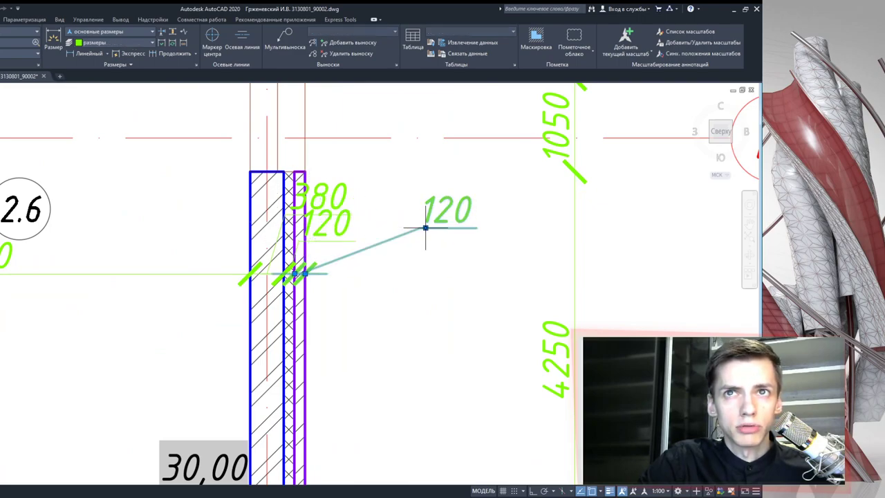
{"action": "left_click", "coordinate": [425, 227]}
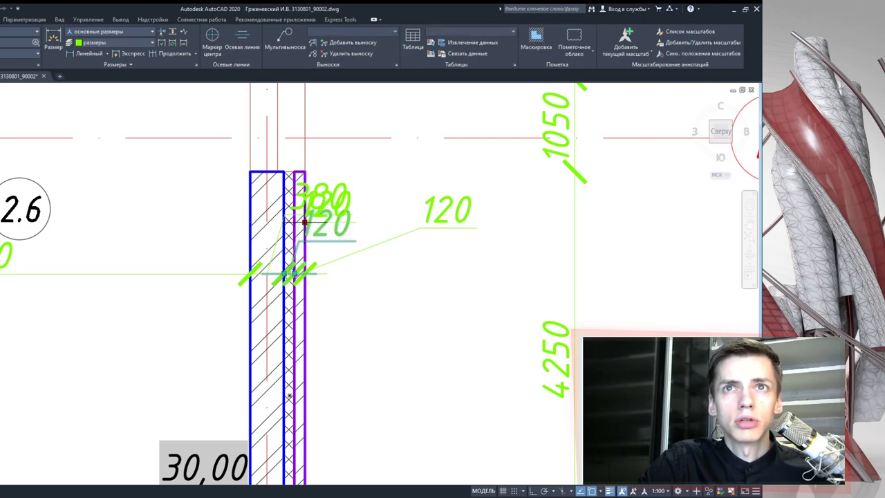
{"action": "left_click", "coordinate": [371, 322]}
{"action": "left_click", "coordinate": [318, 198]}
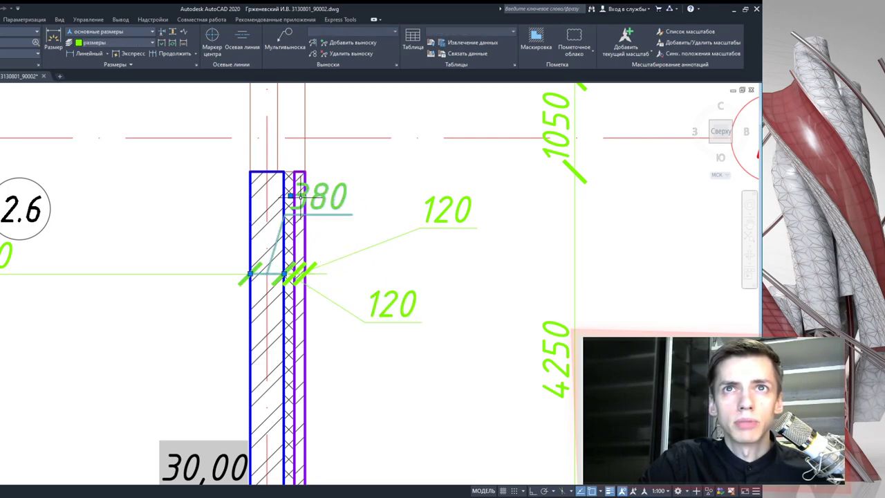
{"action": "left_click", "coordinate": [317, 179]}
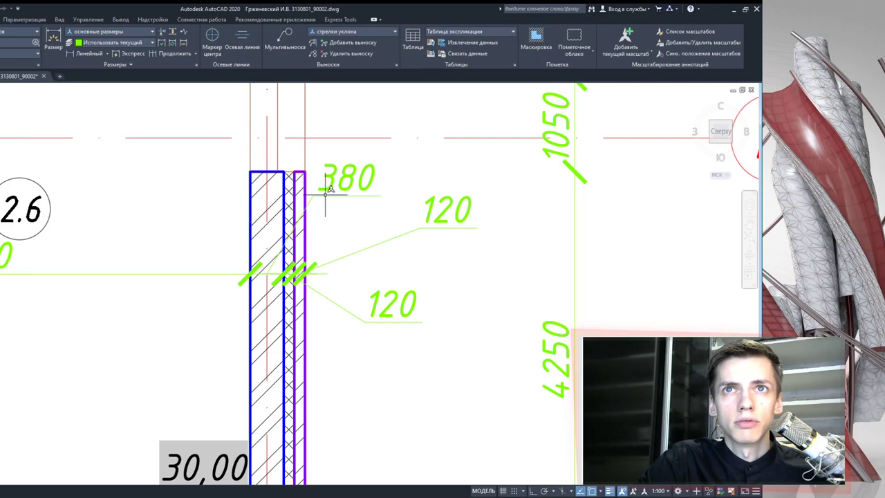
{"action": "left_click", "coordinate": [317, 198]}
{"action": "left_click", "coordinate": [318, 196]}
{"action": "left_click", "coordinate": [342, 176]}
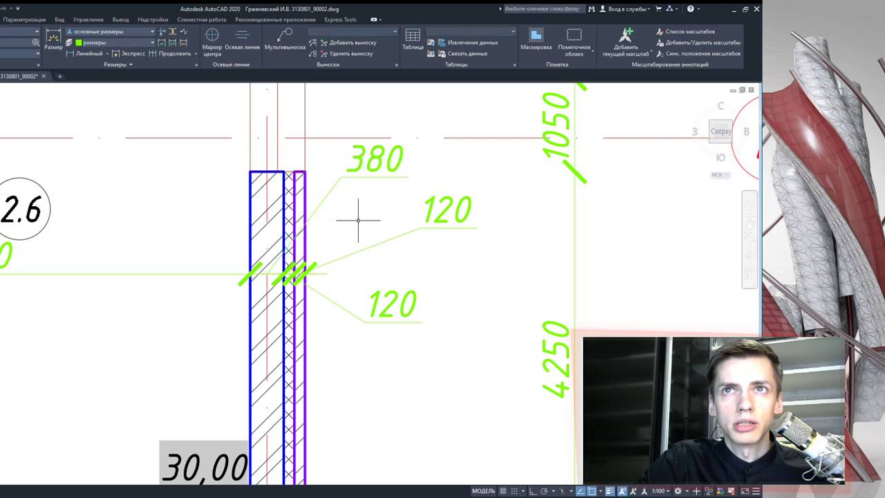
Reposition the upper 120 label and bring the lower 120 label closer to the wall
{"action": "scroll", "coordinate": [356, 247], "scroll_direction": "down", "scroll_amount": 2}
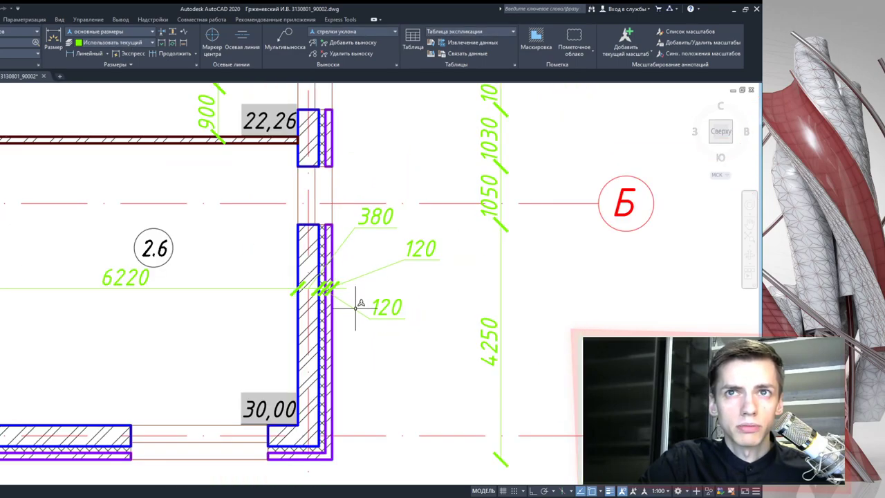
{"action": "left_click", "coordinate": [408, 260]}
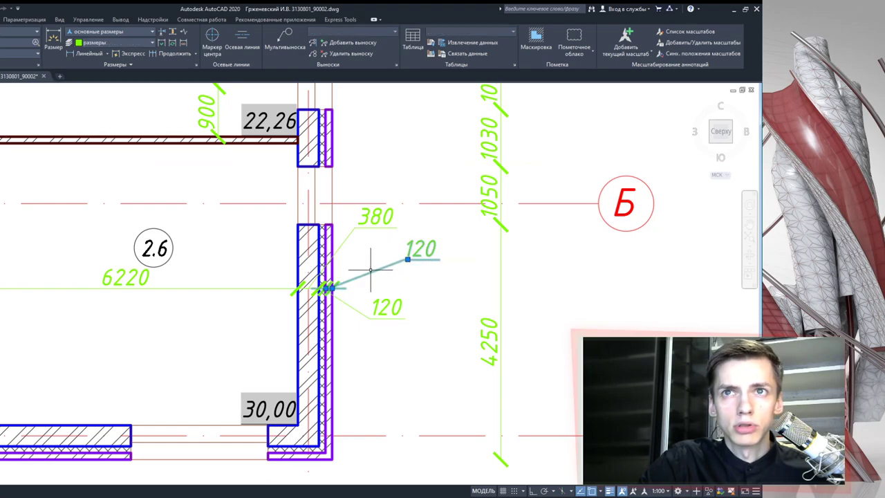
{"action": "scroll", "coordinate": [408, 261], "scroll_direction": "up", "scroll_amount": 3}
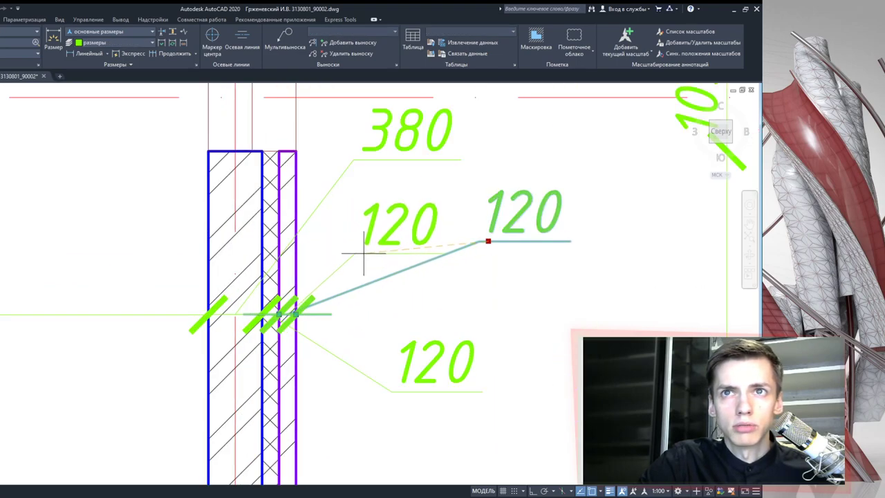
{"action": "left_click", "coordinate": [349, 252]}
{"action": "key", "text": "Escape"}
{"action": "left_click", "coordinate": [408, 355]}
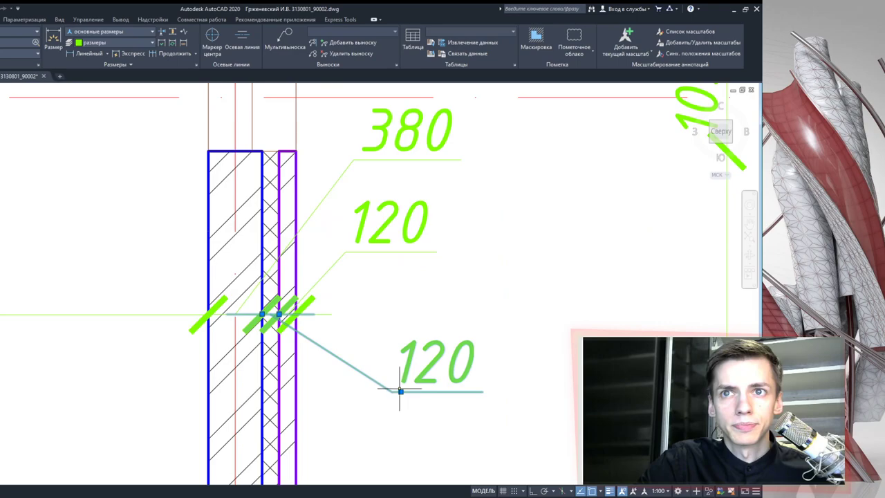
{"action": "left_click", "coordinate": [400, 391]}
{"action": "left_click", "coordinate": [338, 381]}
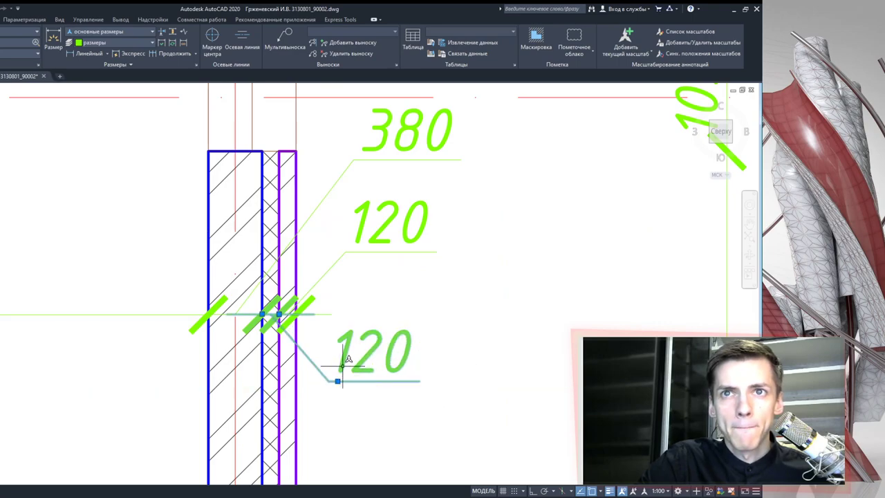
{"action": "key", "text": "Escape"}
Move the 380 label's landing to its final spot above the 120 labels
{"action": "middle_click_drag", "start_coordinate": [379, 208], "coordinate": [387, 255]}
{"action": "left_click", "coordinate": [362, 205]}
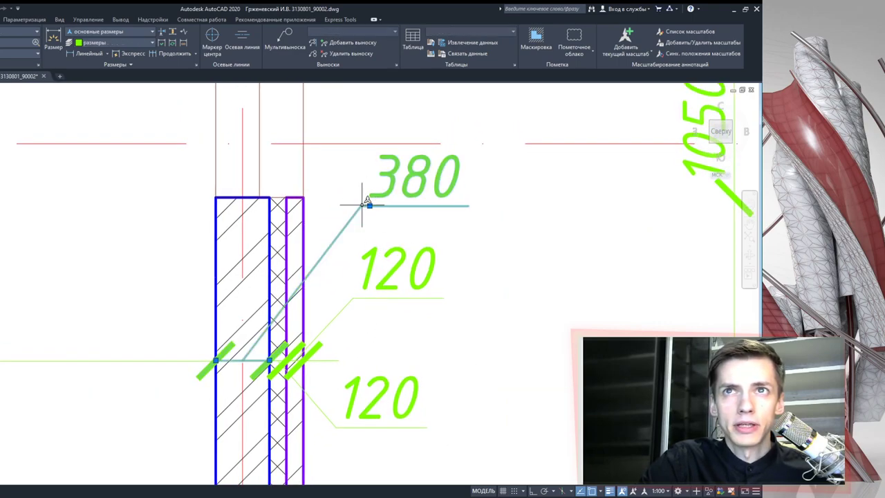
{"action": "left_click", "coordinate": [370, 205]}
{"action": "left_click", "coordinate": [340, 221]}
{"action": "key", "text": "Escape"}
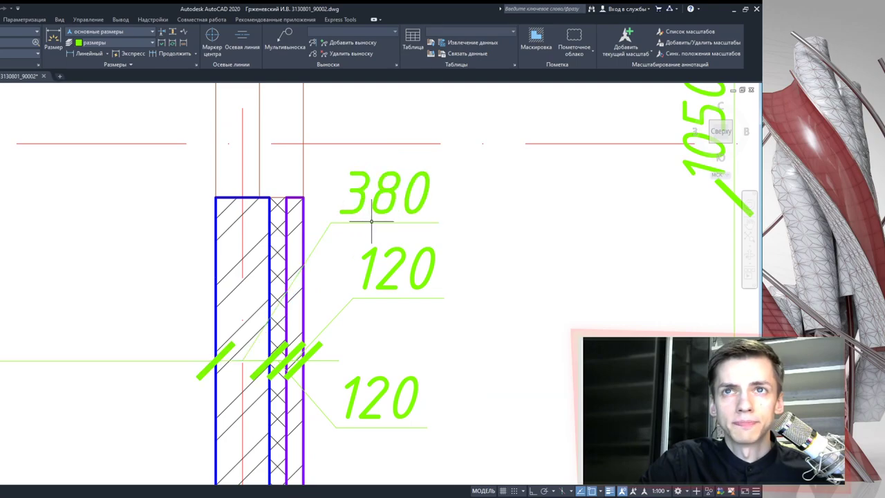
{"action": "scroll", "coordinate": [415, 223], "scroll_direction": "down", "scroll_amount": 2}
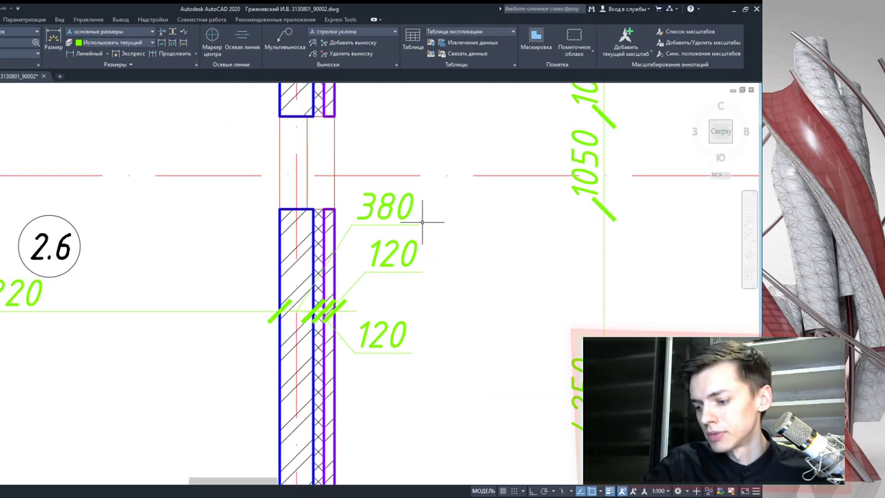
Place a vertical 380 wall-thickness dimension on the top wall above room 2.5
{"action": "scroll", "coordinate": [422, 222], "scroll_direction": "down", "scroll_amount": 4}
{"action": "scroll", "coordinate": [423, 290], "scroll_direction": "down", "scroll_amount": 5}
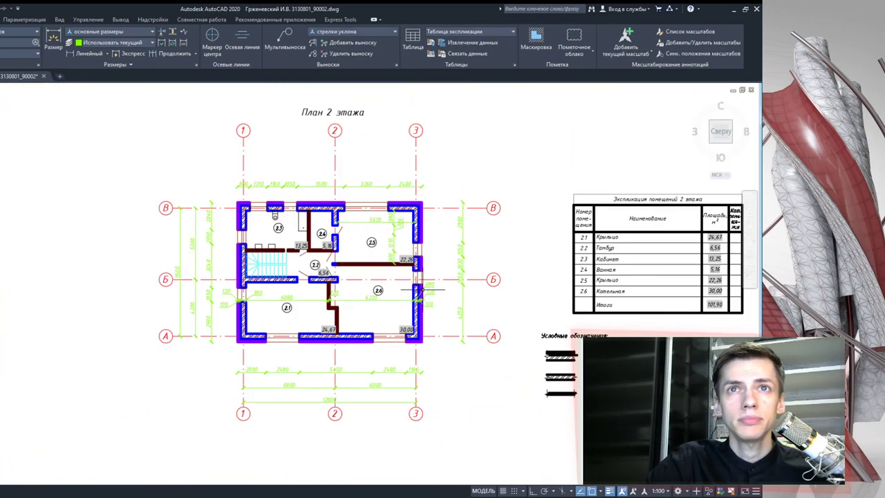
{"action": "scroll", "coordinate": [342, 287], "scroll_direction": "up", "scroll_amount": 2}
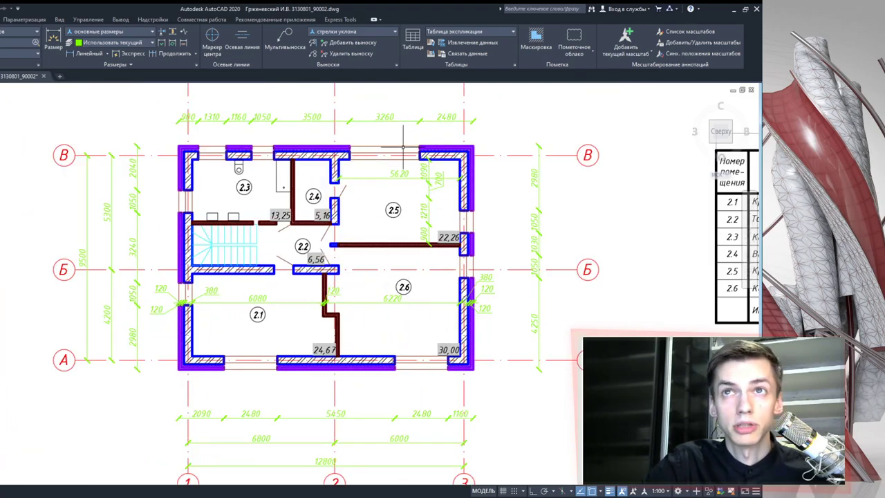
{"action": "scroll", "coordinate": [431, 162], "scroll_direction": "up", "scroll_amount": 4}
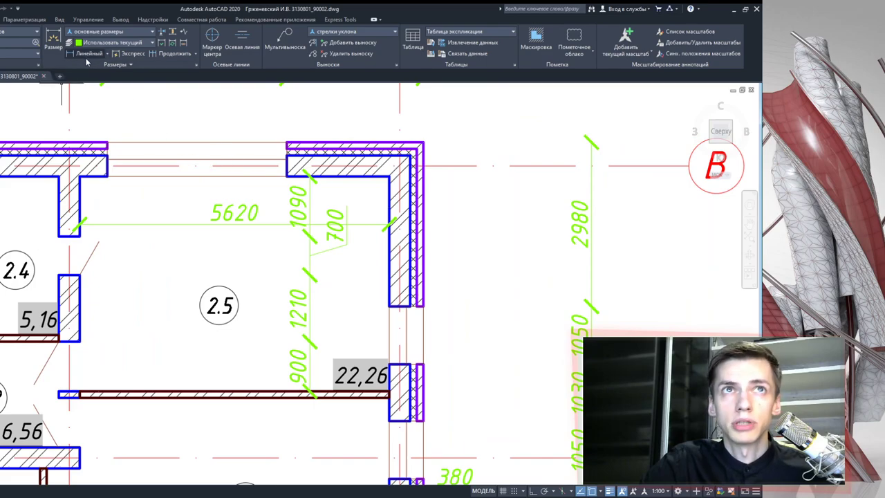
{"action": "scroll", "coordinate": [305, 156], "scroll_direction": "up", "scroll_amount": 4}
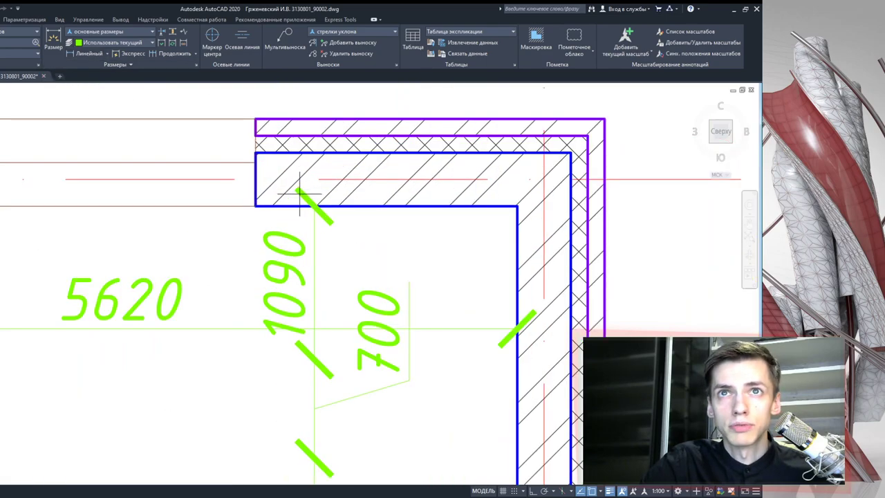
{"action": "left_click", "coordinate": [314, 159]}
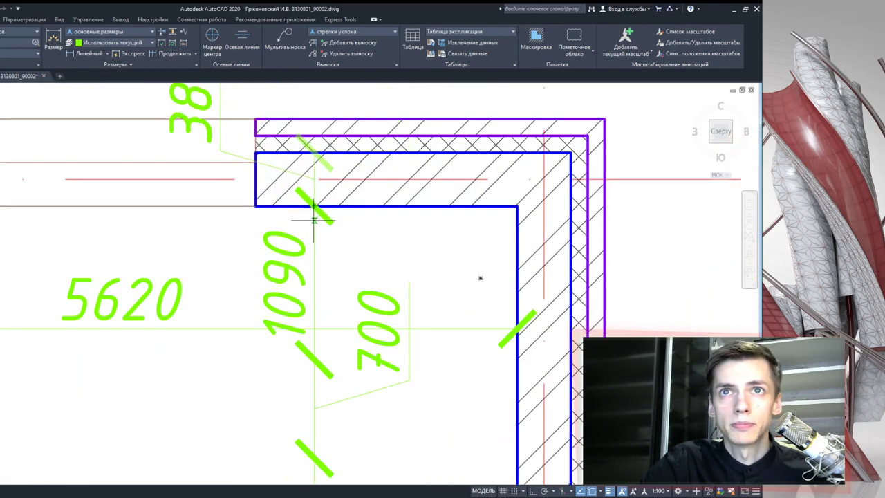
{"action": "middle_click_drag", "start_coordinate": [313, 220], "coordinate": [262, 343]}
Continue the chain from the 380 across the next wall layer
{"action": "left_click", "coordinate": [170, 53]}
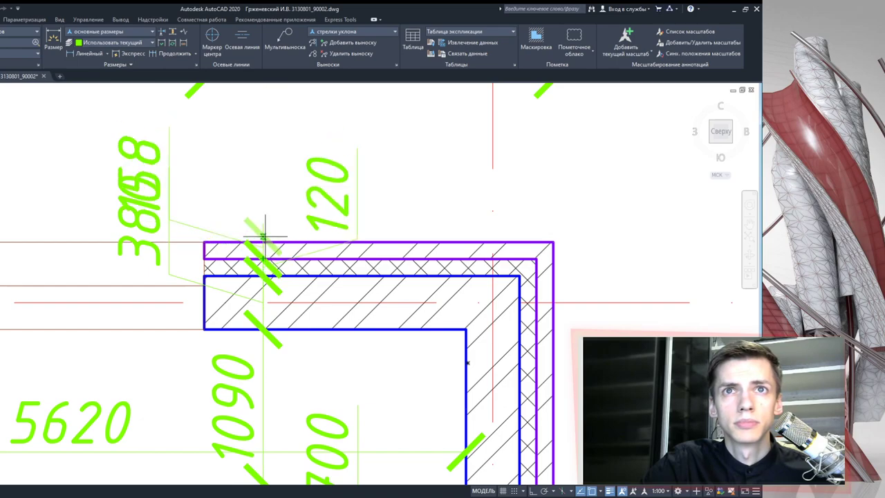
{"action": "left_click", "coordinate": [261, 236]}
{"action": "key", "text": "Escape"}
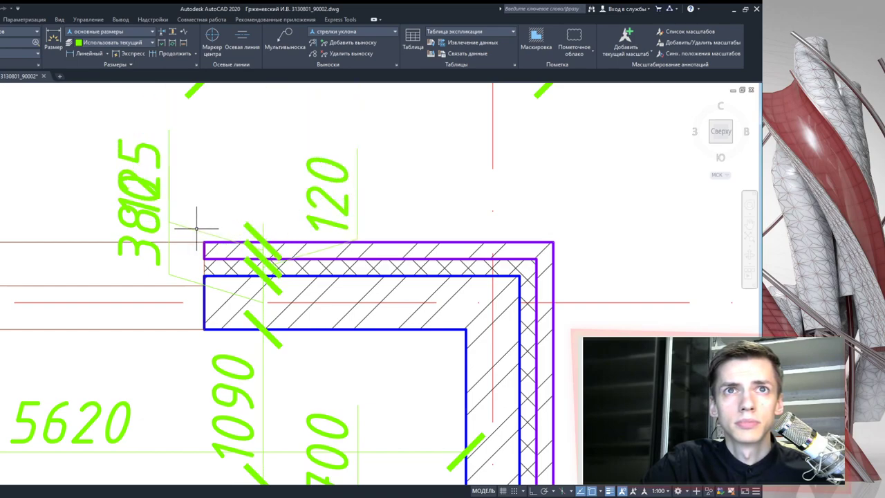
{"action": "left_click", "coordinate": [189, 225]}
Move the selected dimension's label out to the left on a leader
{"action": "left_click", "coordinate": [170, 209]}
{"action": "scroll", "coordinate": [154, 205], "scroll_direction": "down", "scroll_amount": 3}
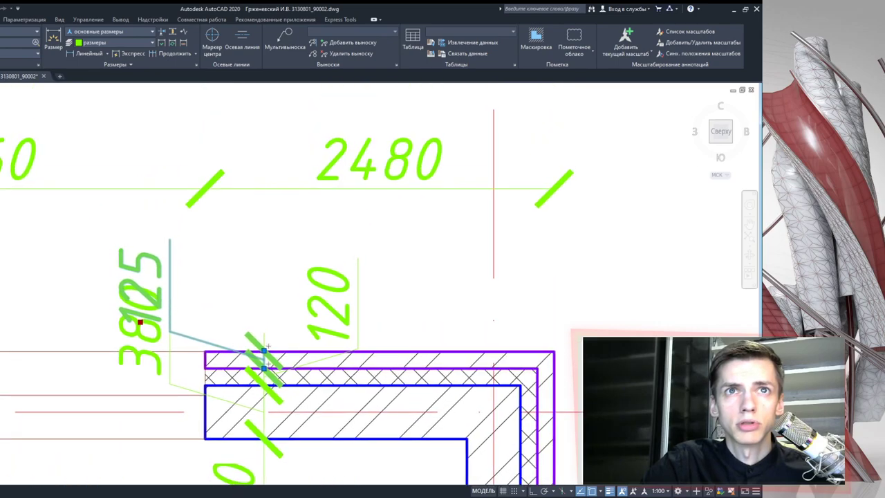
{"action": "scroll", "coordinate": [153, 206], "scroll_direction": "up", "scroll_amount": 5}
{"action": "left_click", "coordinate": [154, 205]}
{"action": "scroll", "coordinate": [208, 263], "scroll_direction": "down", "scroll_amount": 3}
{"action": "middle_click_drag", "start_coordinate": [242, 280], "coordinate": [240, 246]}
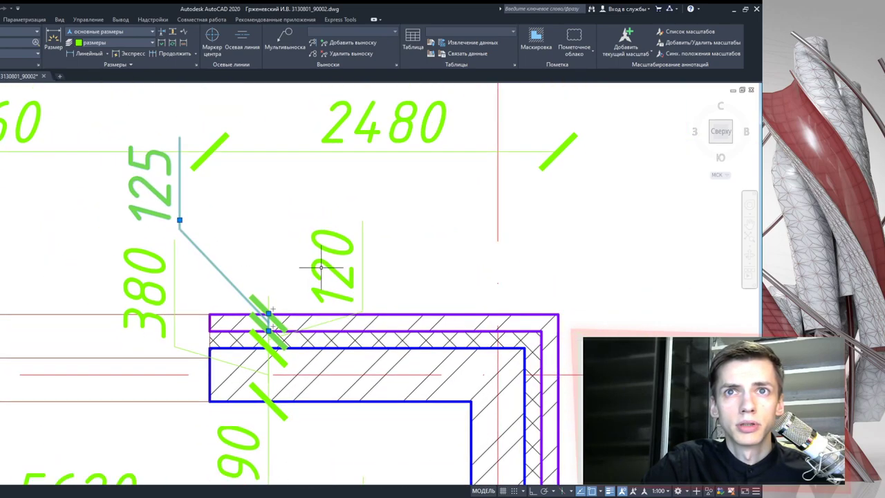
Move the 120 wall-thickness label up and to the left
{"action": "left_click", "coordinate": [312, 256]}
{"action": "left_click", "coordinate": [333, 302]}
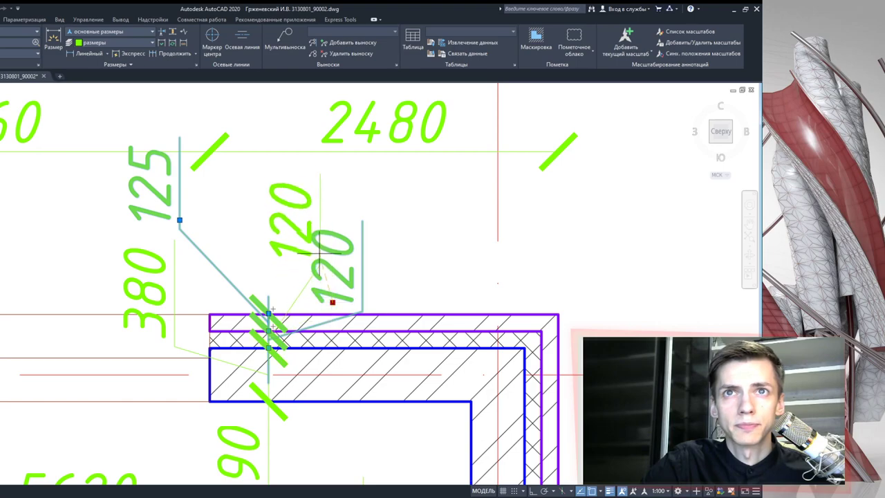
{"action": "left_click", "coordinate": [296, 257]}
{"action": "scroll", "coordinate": [274, 317], "scroll_direction": "up", "scroll_amount": 4}
{"action": "scroll", "coordinate": [274, 318], "scroll_direction": "up", "scroll_amount": 4}
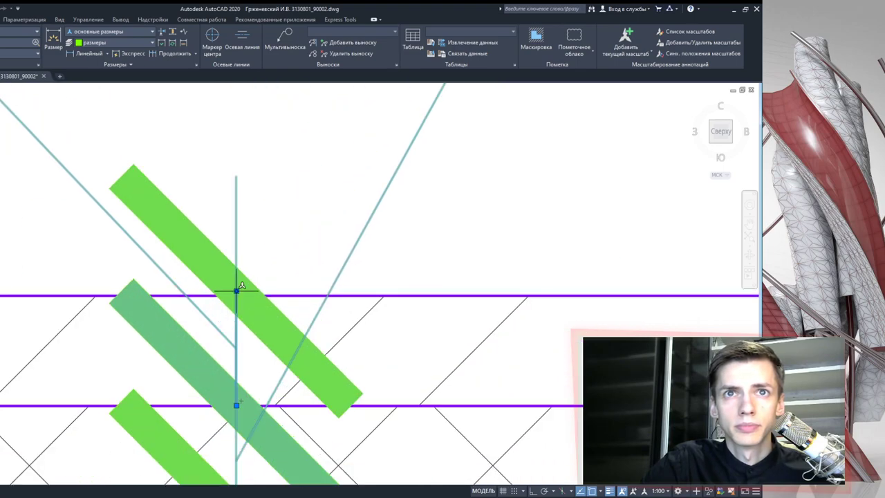
{"action": "key", "text": "Escape"}
Snap the dimension's upper end point onto the wall line
{"action": "left_click", "coordinate": [161, 269]}
{"action": "left_click", "coordinate": [237, 292]}
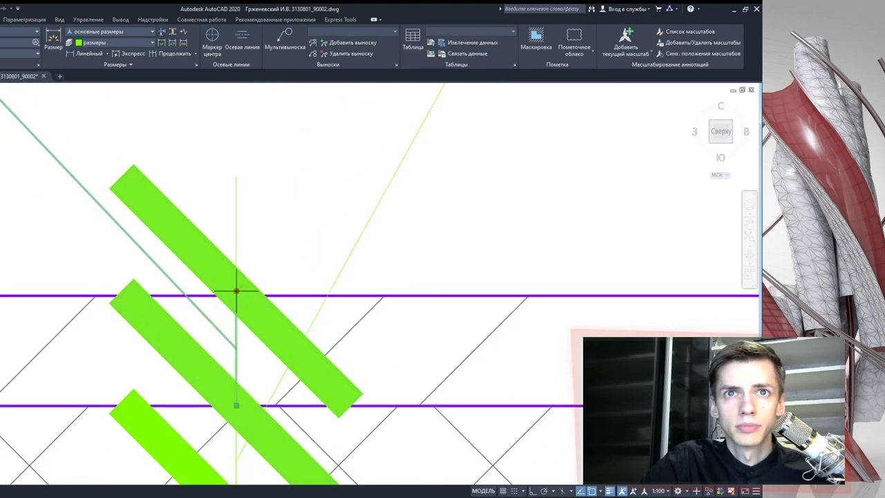
{"action": "left_click", "coordinate": [238, 291]}
{"action": "scroll", "coordinate": [236, 291], "scroll_direction": "down", "scroll_amount": 2}
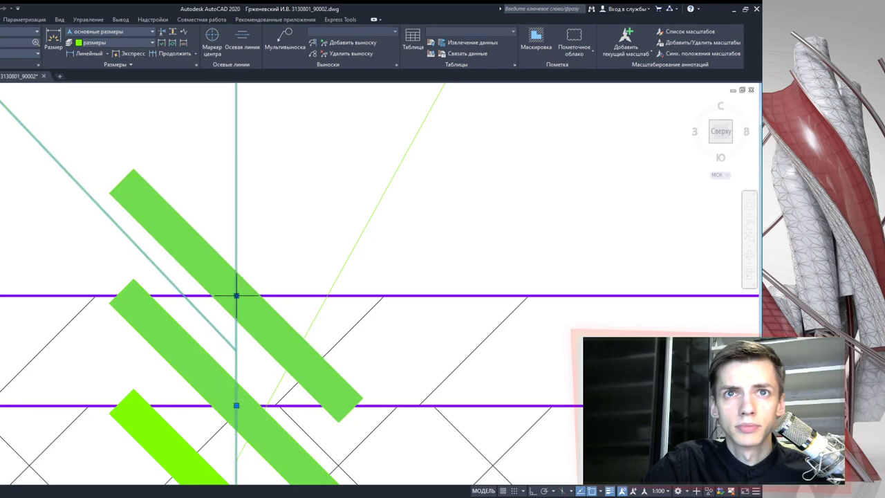
{"action": "scroll", "coordinate": [234, 292], "scroll_direction": "down", "scroll_amount": 3}
{"action": "scroll", "coordinate": [207, 256], "scroll_direction": "down", "scroll_amount": 1}
{"action": "middle_click_drag", "start_coordinate": [183, 301], "coordinate": [199, 269]}
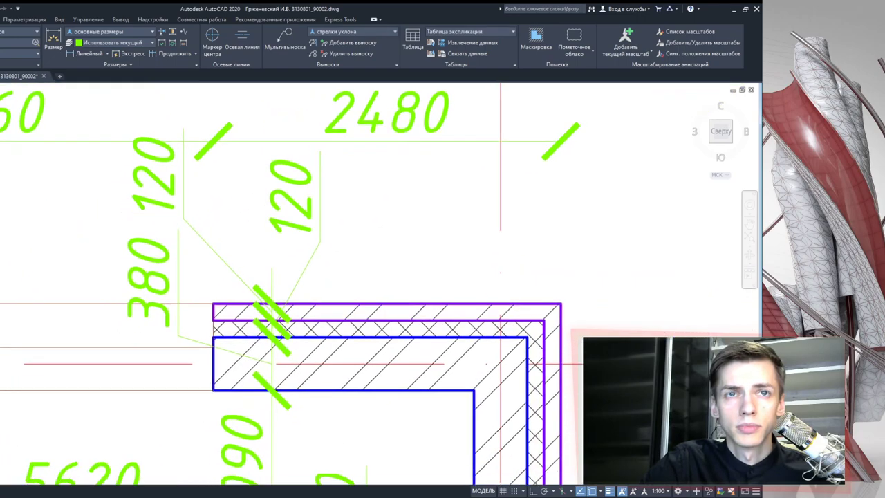
Place the 380 label beside the 120 label so they no longer overlap
{"action": "left_click", "coordinate": [153, 314]}
{"action": "left_click", "coordinate": [148, 325]}
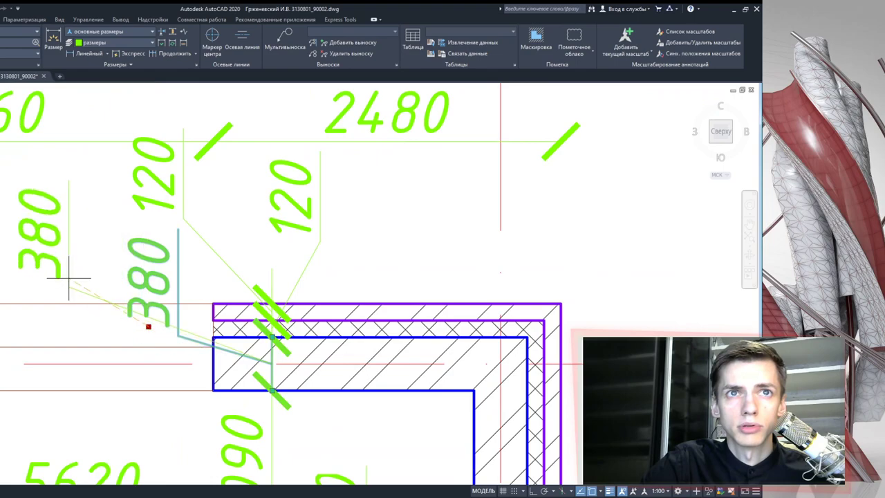
{"action": "left_click", "coordinate": [65, 272]}
{"action": "scroll", "coordinate": [69, 270], "scroll_direction": "down", "scroll_amount": 3}
{"action": "middle_click_drag", "start_coordinate": [200, 343], "coordinate": [208, 96]}
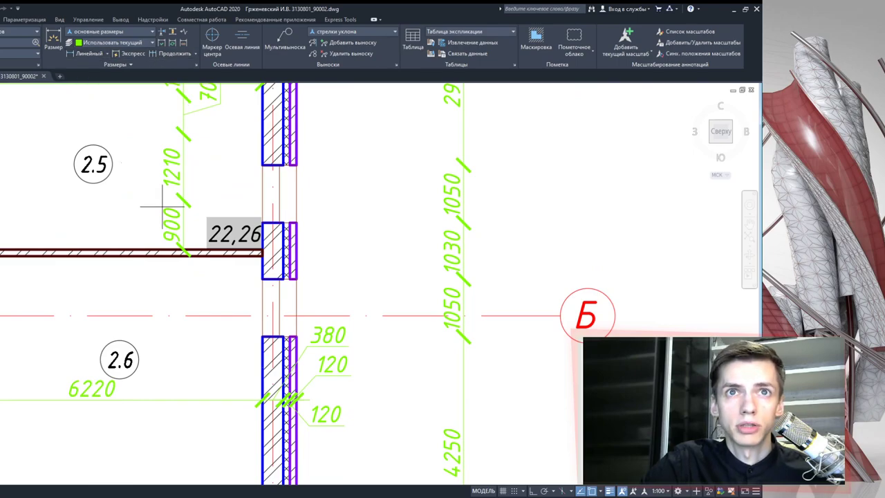
Add a 120 wall-thickness dimension beside the 900 dimension
{"action": "scroll", "coordinate": [187, 239], "scroll_direction": "up", "scroll_amount": 4}
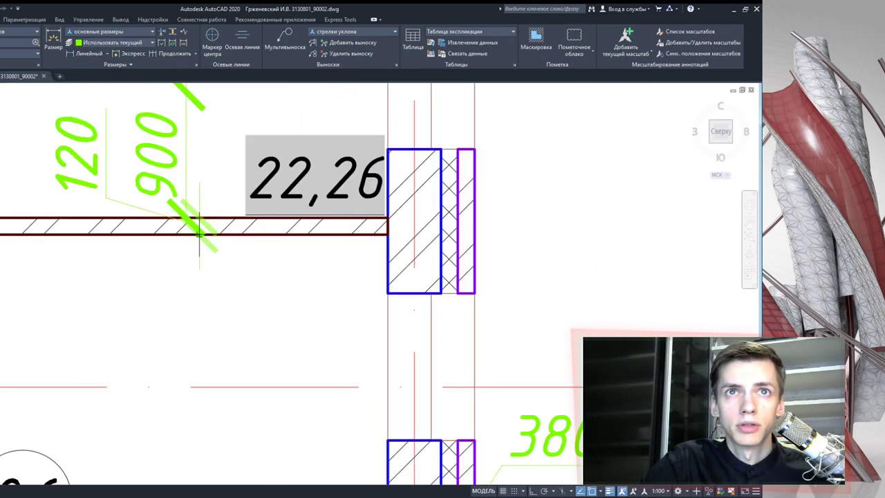
{"action": "left_click", "coordinate": [196, 235]}
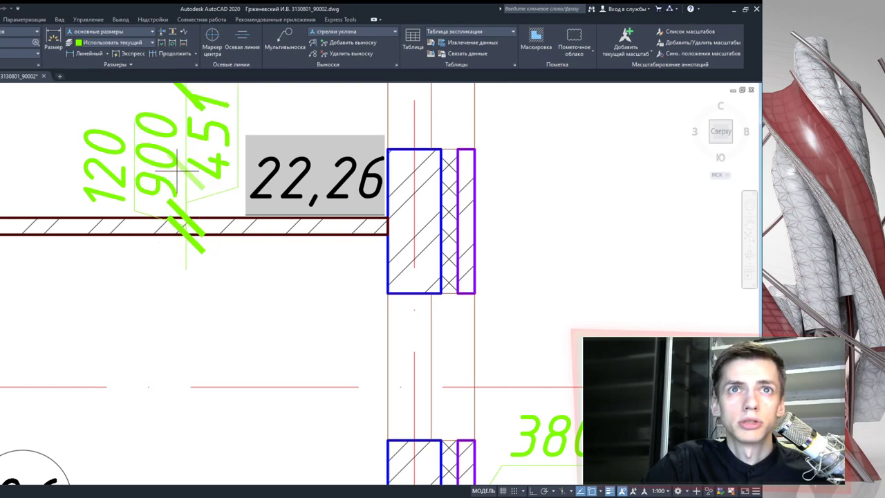
{"action": "scroll", "coordinate": [204, 318], "scroll_direction": "down", "scroll_amount": 6}
{"action": "scroll", "coordinate": [208, 298], "scroll_direction": "up", "scroll_amount": 2}
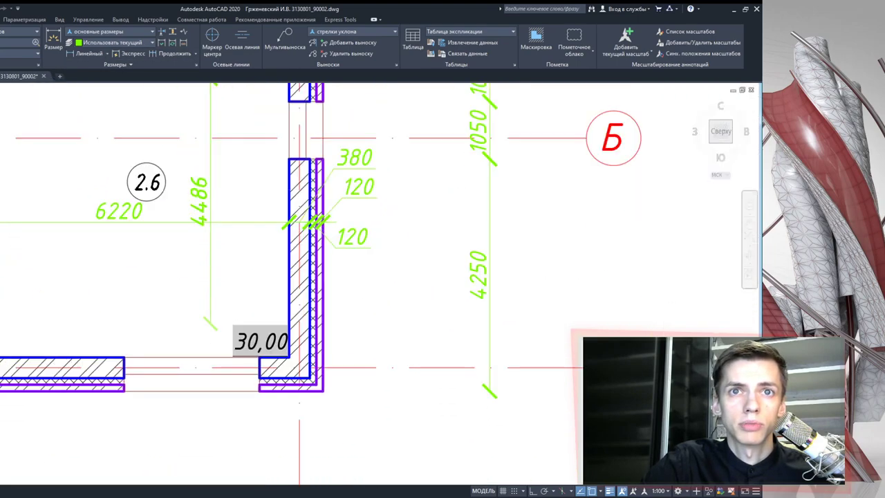
{"action": "scroll", "coordinate": [207, 326], "scroll_direction": "up", "scroll_amount": 2}
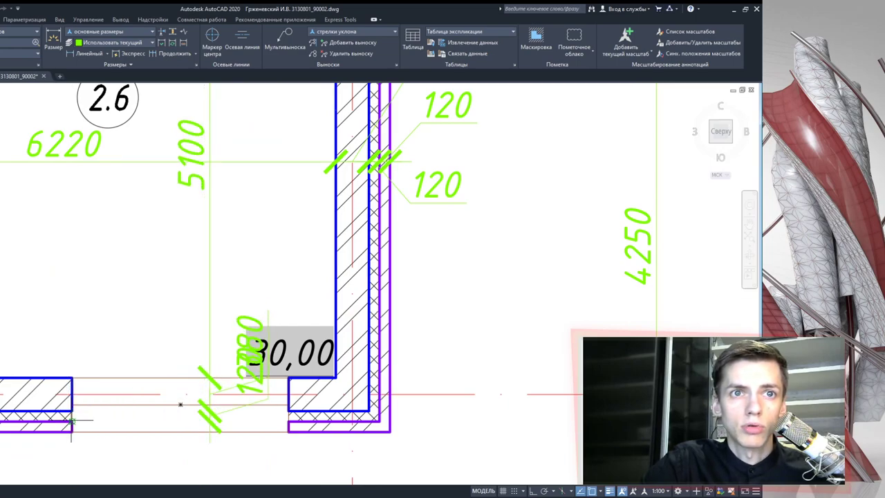
Spread the overlapping 120, 120 and 380 labels onto leaders below room 2.6's bottom wall
{"action": "middle_click_drag", "start_coordinate": [71, 430], "coordinate": [94, 302]}
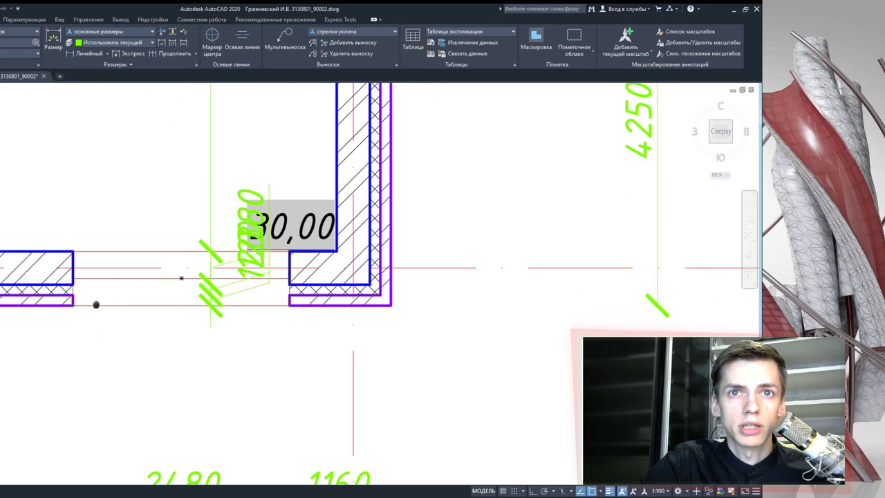
{"action": "left_click", "coordinate": [249, 279]}
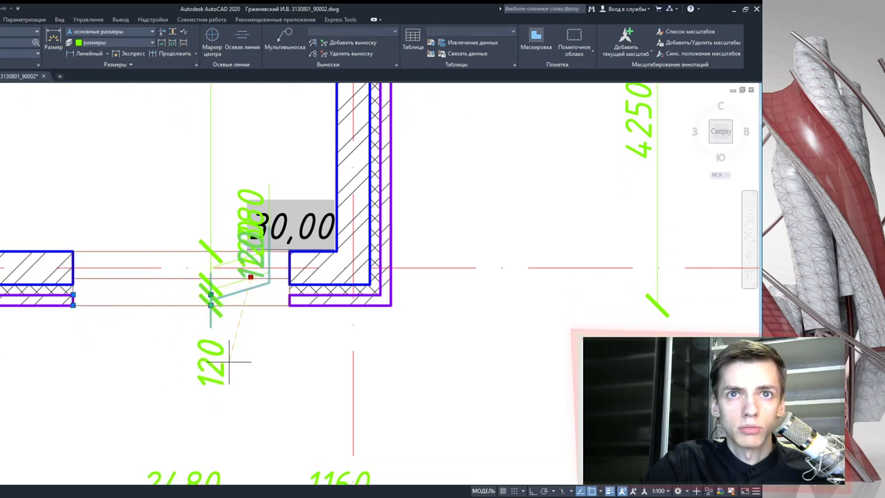
{"action": "left_click", "coordinate": [242, 368]}
{"action": "left_click", "coordinate": [262, 275]}
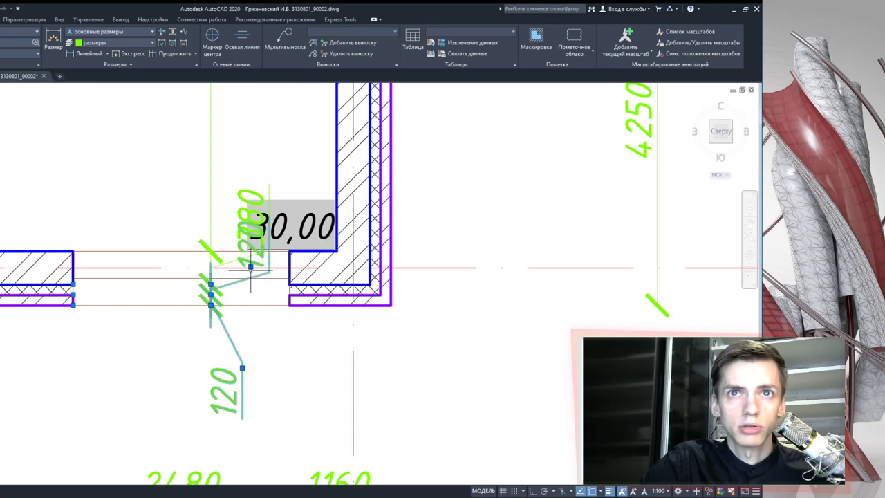
{"action": "left_click", "coordinate": [146, 360]}
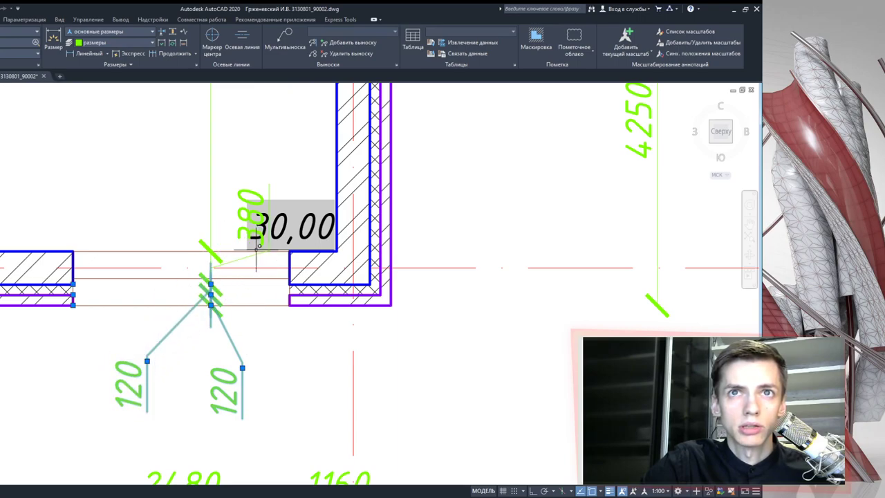
{"action": "left_click", "coordinate": [249, 214]}
{"action": "left_click", "coordinate": [313, 366]}
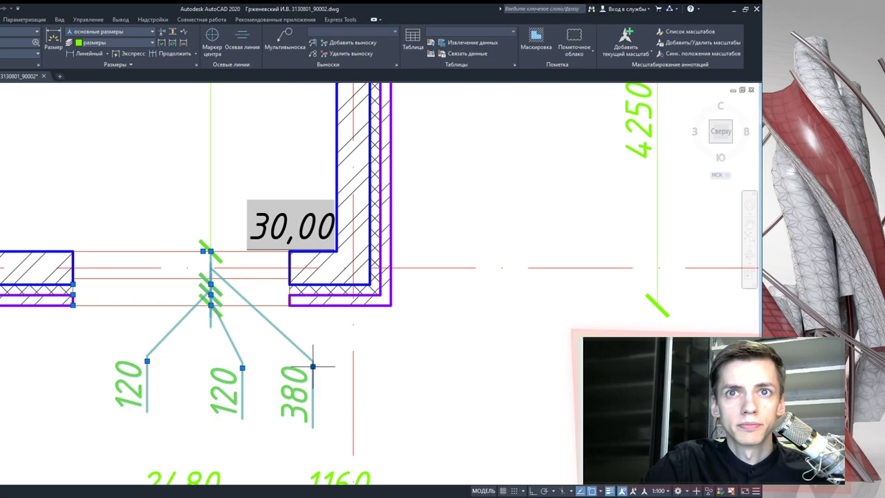
{"action": "key", "text": "Escape"}
{"action": "scroll", "coordinate": [316, 310], "scroll_direction": "down", "scroll_amount": 2}
{"action": "scroll", "coordinate": [332, 320], "scroll_direction": "down", "scroll_amount": 2}
{"action": "middle_click_drag", "start_coordinate": [419, 267], "coordinate": [417, 281]}
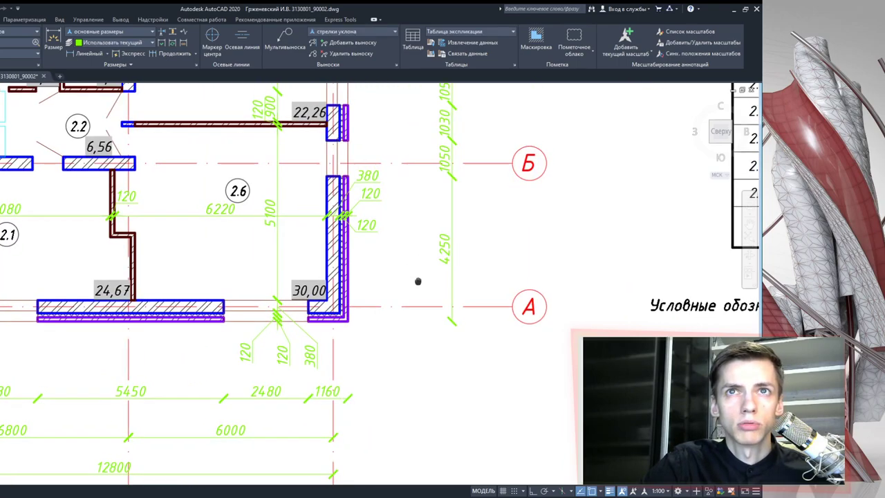
{"action": "scroll", "coordinate": [388, 266], "scroll_direction": "down", "scroll_amount": 2}
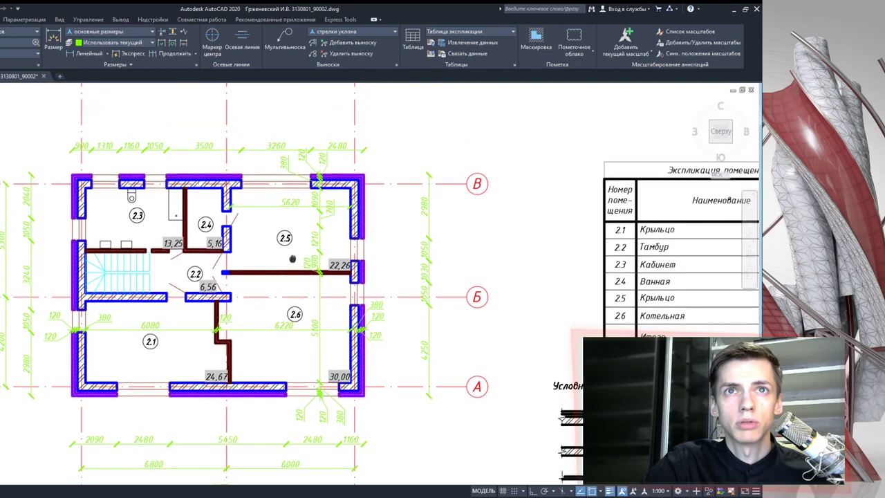
{"action": "scroll", "coordinate": [302, 246], "scroll_direction": "down", "scroll_amount": 2}
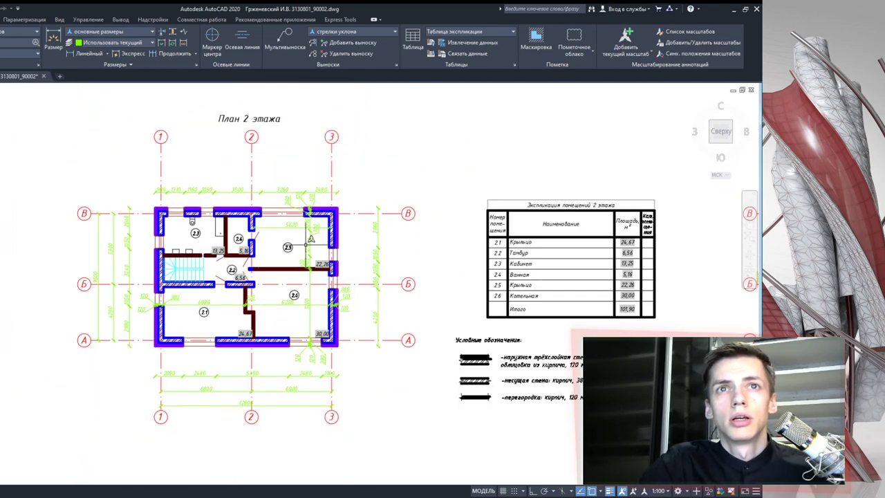
{"action": "scroll", "coordinate": [222, 253], "scroll_direction": "up", "scroll_amount": 2}
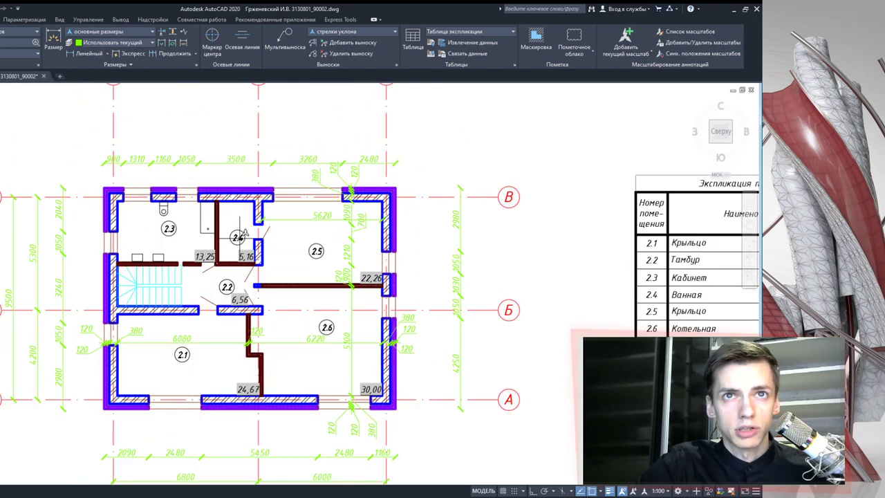
{"action": "scroll", "coordinate": [235, 245], "scroll_direction": "up", "scroll_amount": 5}
{"action": "scroll", "coordinate": [277, 245], "scroll_direction": "up", "scroll_amount": 4}
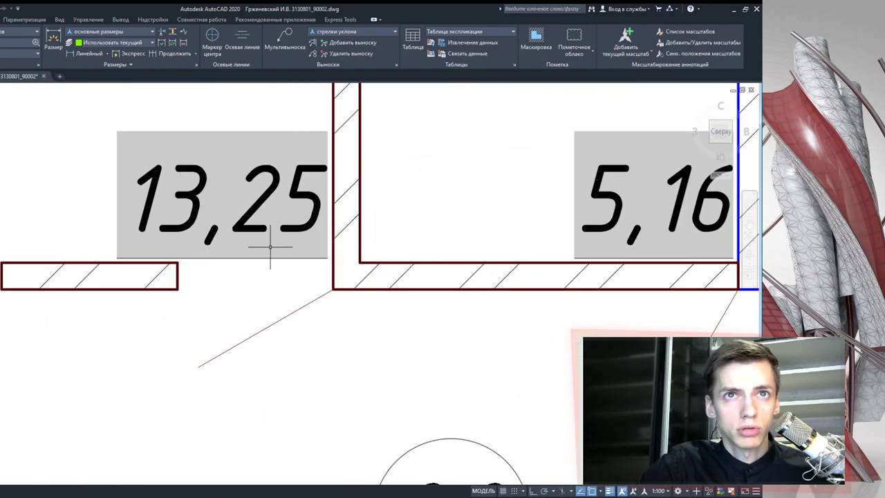
{"action": "left_click", "coordinate": [254, 209]}
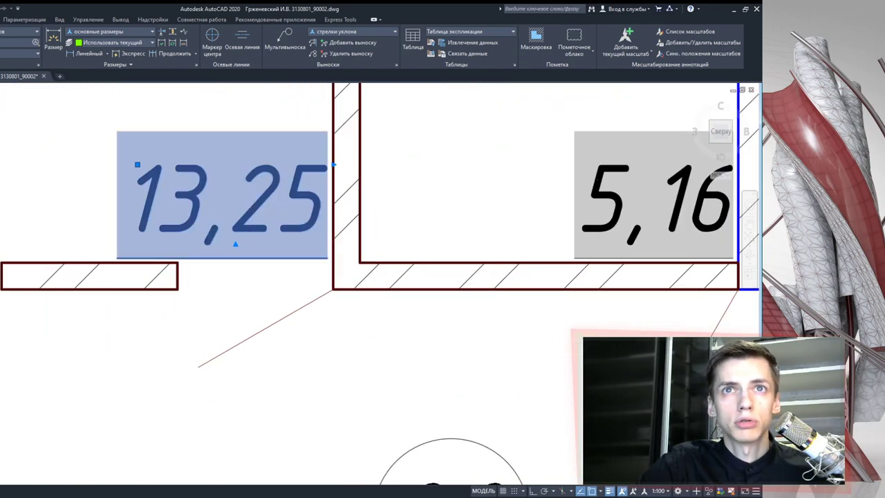
{"action": "double_click", "coordinate": [266, 246]}
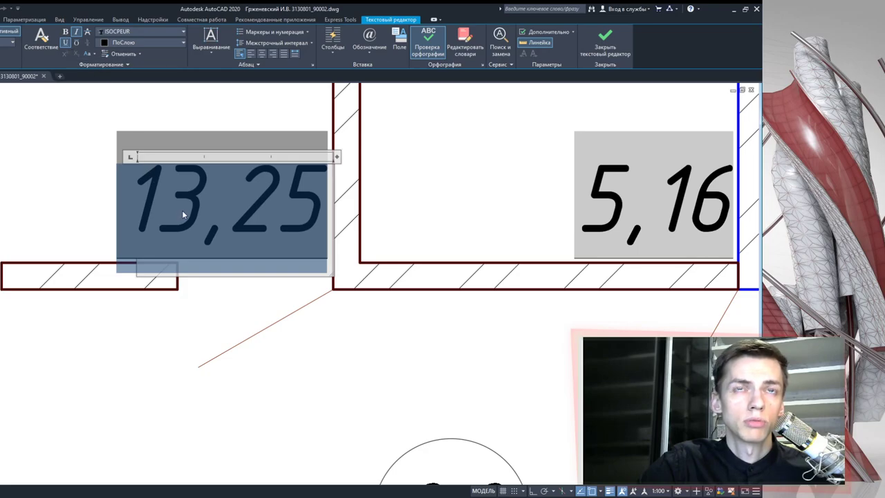
{"action": "key", "text": "Escape"}
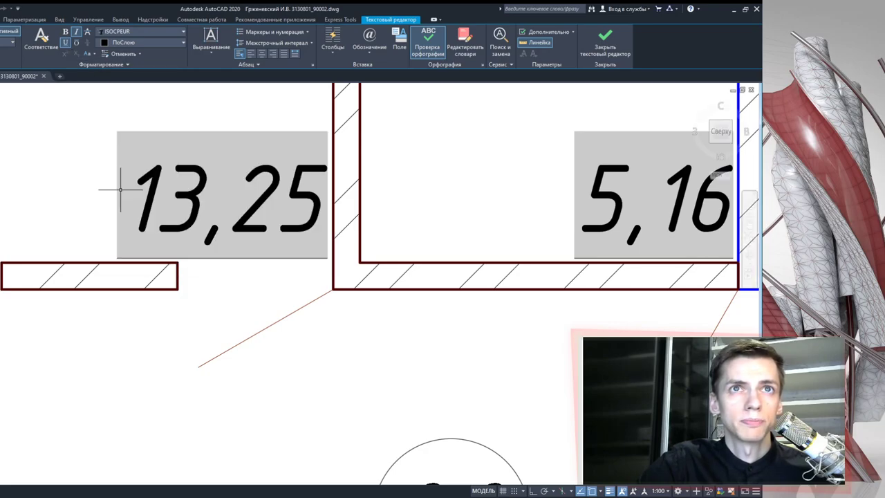
{"action": "scroll", "coordinate": [69, 180], "scroll_direction": "down", "scroll_amount": 2}
{"action": "scroll", "coordinate": [69, 180], "scroll_direction": "down", "scroll_amount": 8}
{"action": "middle_click_drag", "start_coordinate": [89, 187], "coordinate": [148, 218]}
{"action": "scroll", "coordinate": [148, 217], "scroll_direction": "up", "scroll_amount": 5}
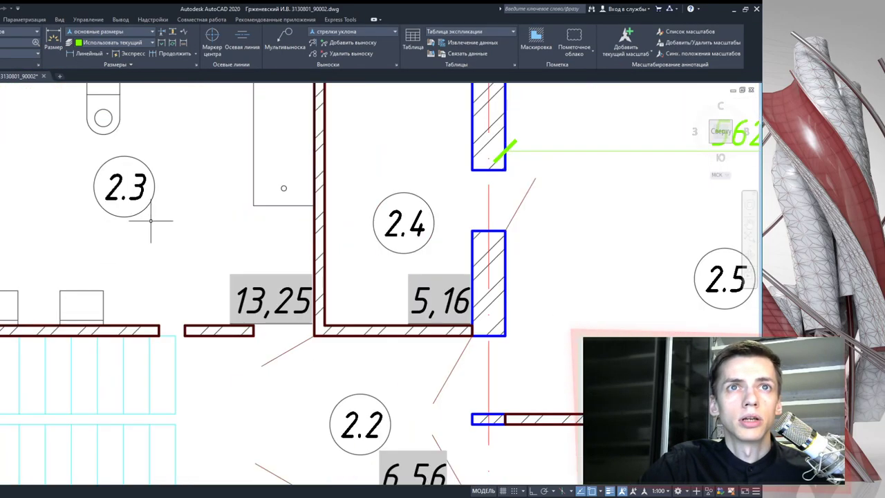
{"action": "scroll", "coordinate": [148, 217], "scroll_direction": "up", "scroll_amount": 1}
{"action": "scroll", "coordinate": [166, 210], "scroll_direction": "down", "scroll_amount": 3}
{"action": "scroll", "coordinate": [182, 208], "scroll_direction": "down", "scroll_amount": 2}
{"action": "scroll", "coordinate": [208, 322], "scroll_direction": "down", "scroll_amount": 2}
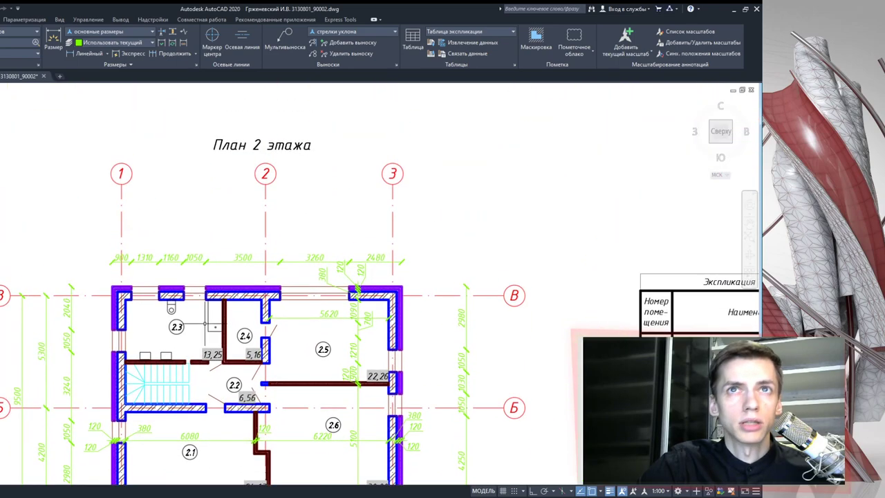
{"action": "left_click", "coordinate": [256, 143]}
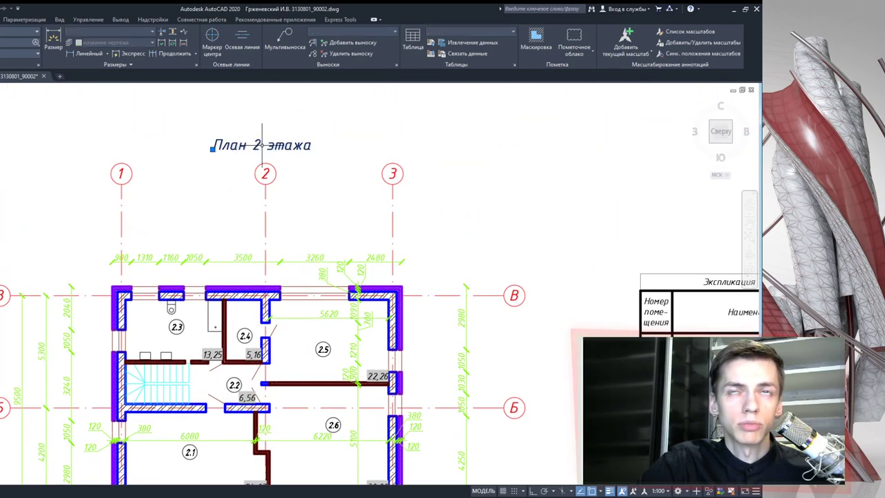
{"action": "scroll", "coordinate": [267, 173], "scroll_direction": "up", "scroll_amount": 5}
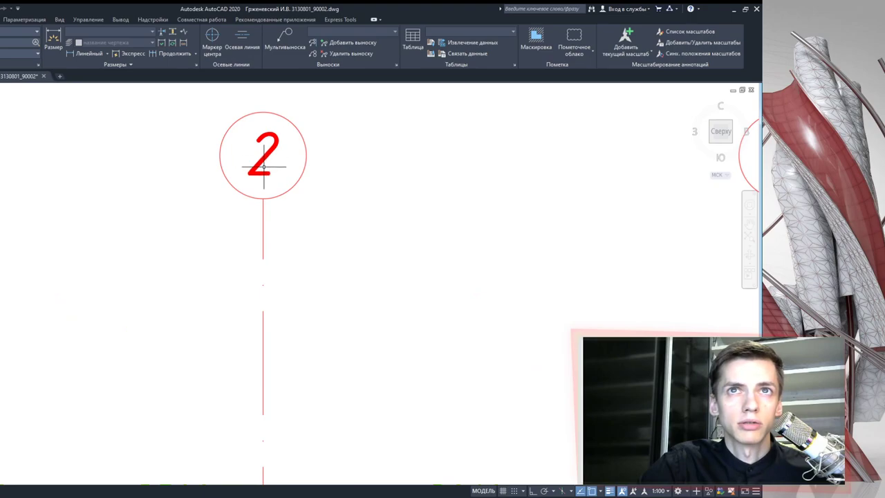
{"action": "scroll", "coordinate": [265, 161], "scroll_direction": "down", "scroll_amount": 4}
{"action": "mouse_move", "coordinate": [326, 189]}
{"action": "middle_mouse_down"}
{"action": "mouse_move", "coordinate": [245, 178]}
{"action": "mouse_move", "coordinate": [134, 102]}
{"action": "middle_mouse_up"}
{"action": "key", "text": "Escape"}
{"action": "middle_click_drag", "start_coordinate": [416, 352], "coordinate": [334, 252]}
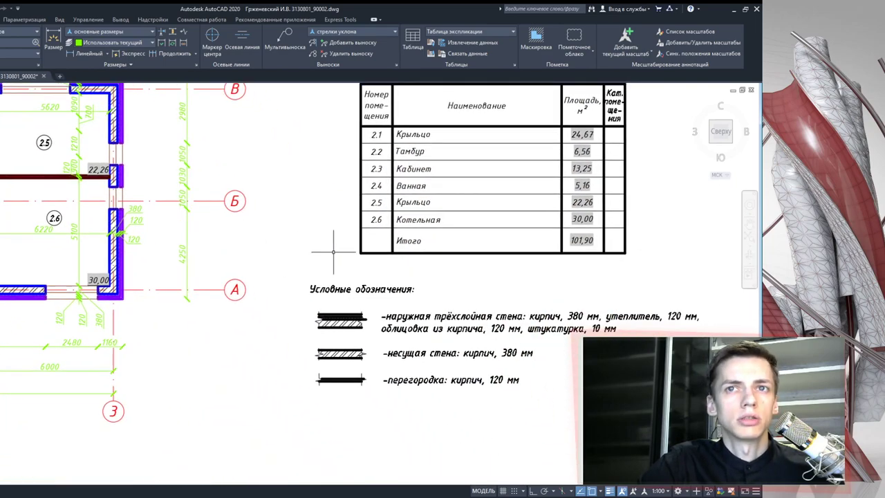
{"action": "scroll", "coordinate": [365, 292], "scroll_direction": "up", "scroll_amount": 2}
{"action": "scroll", "coordinate": [367, 291], "scroll_direction": "up", "scroll_amount": 2}
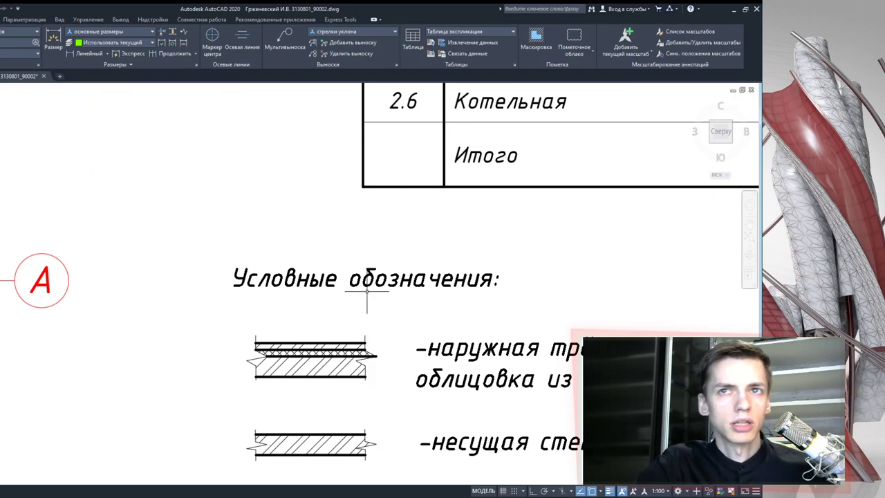
{"action": "middle_click_drag", "start_coordinate": [415, 310], "coordinate": [293, 251]}
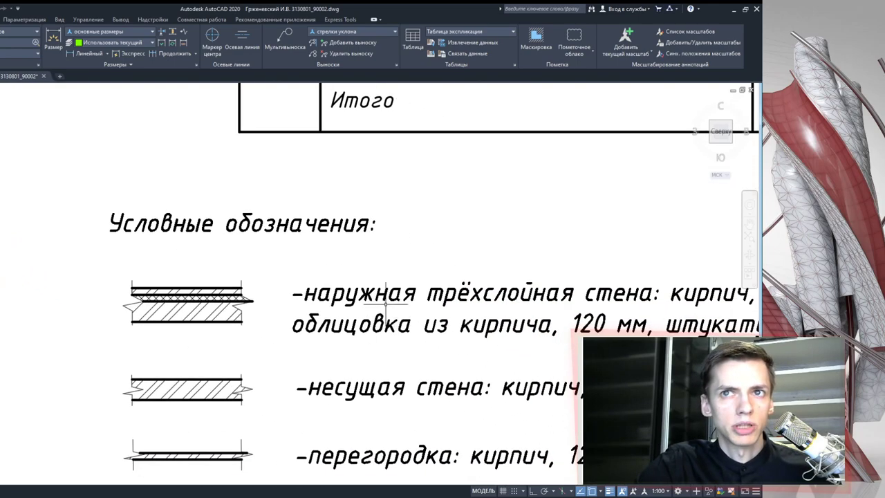
{"action": "scroll", "coordinate": [373, 304], "scroll_direction": "down", "scroll_amount": 2}
{"action": "scroll", "coordinate": [379, 301], "scroll_direction": "down", "scroll_amount": 2}
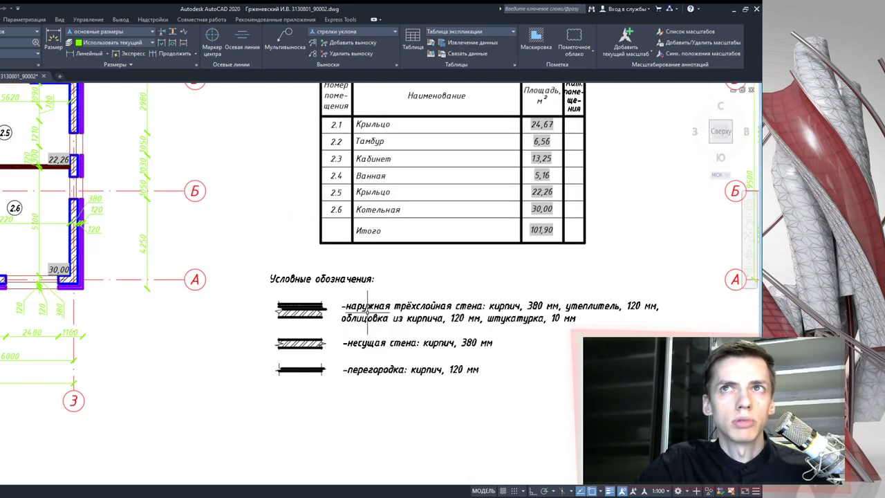
{"action": "scroll", "coordinate": [367, 309], "scroll_direction": "down", "scroll_amount": 2}
{"action": "scroll", "coordinate": [360, 297], "scroll_direction": "up", "scroll_amount": 1}
{"action": "scroll", "coordinate": [351, 254], "scroll_direction": "up", "scroll_amount": 1}
{"action": "middle_click_drag", "start_coordinate": [351, 254], "coordinate": [326, 219]}
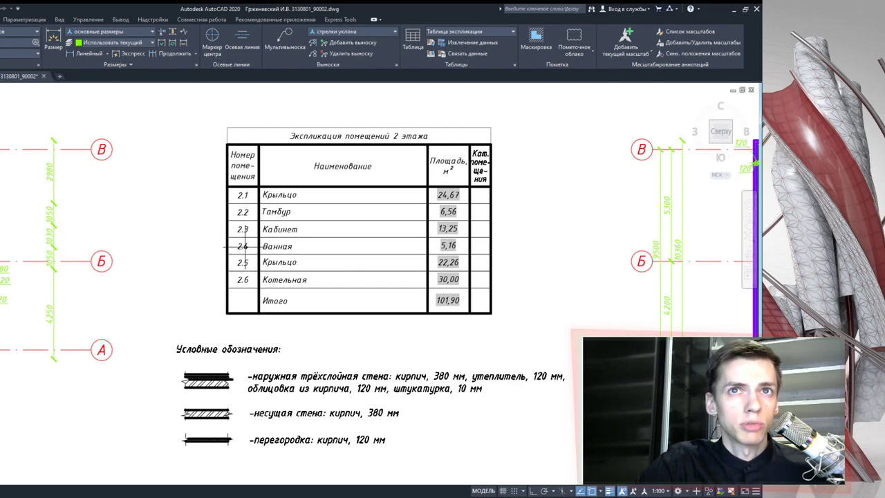
{"action": "scroll", "coordinate": [244, 263], "scroll_direction": "down", "scroll_amount": 2}
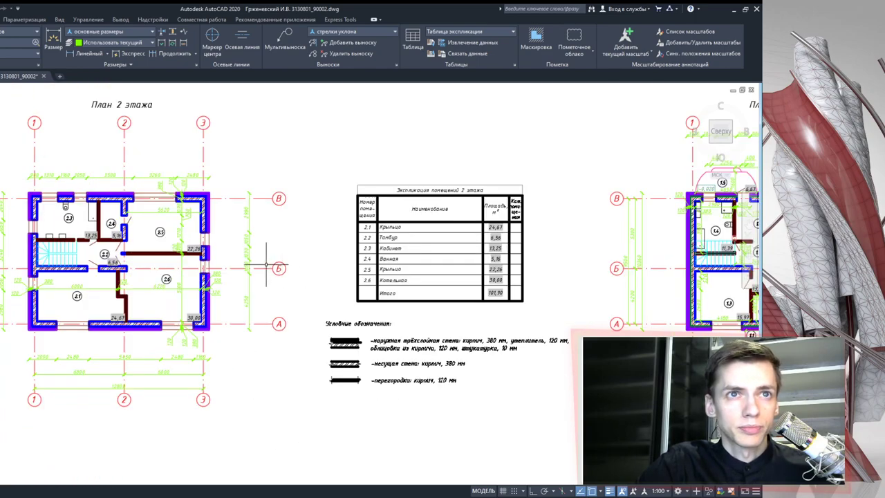
{"action": "scroll", "coordinate": [373, 270], "scroll_direction": "up", "scroll_amount": 4}
{"action": "scroll", "coordinate": [253, 267], "scroll_direction": "down", "scroll_amount": 2}
{"action": "scroll", "coordinate": [311, 267], "scroll_direction": "down", "scroll_amount": 1}
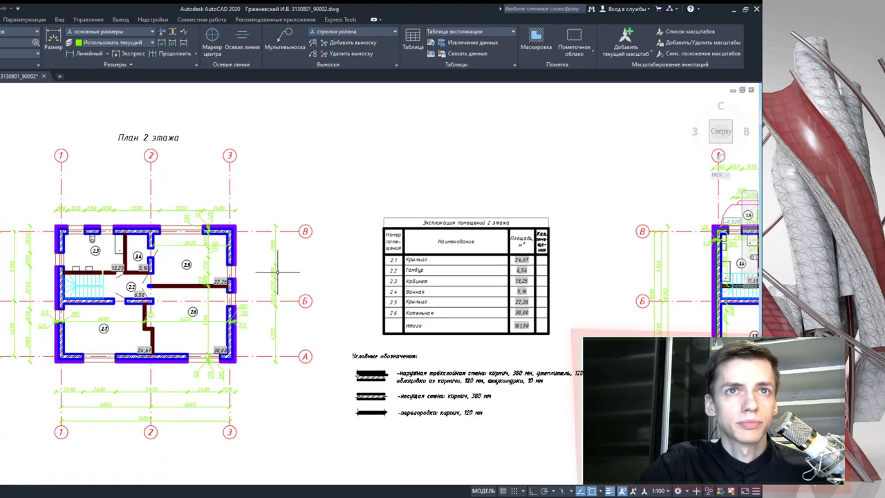